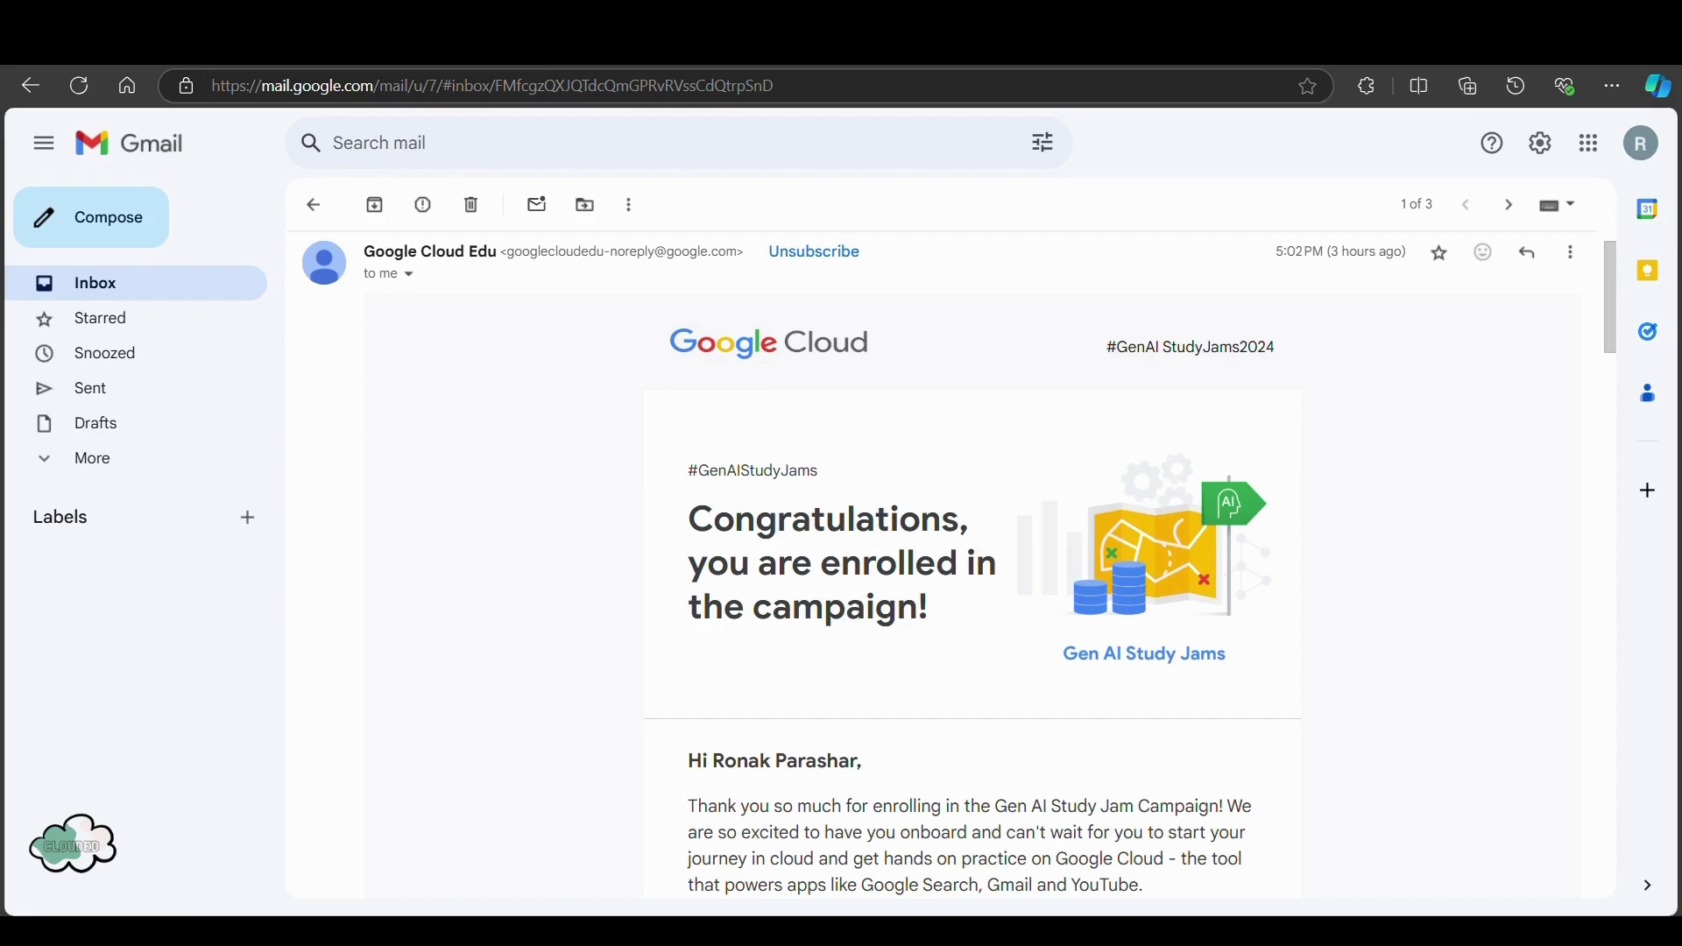
{"action": "scroll", "coordinate": [912, 647], "scroll_direction": "down", "scroll_amount": 2}
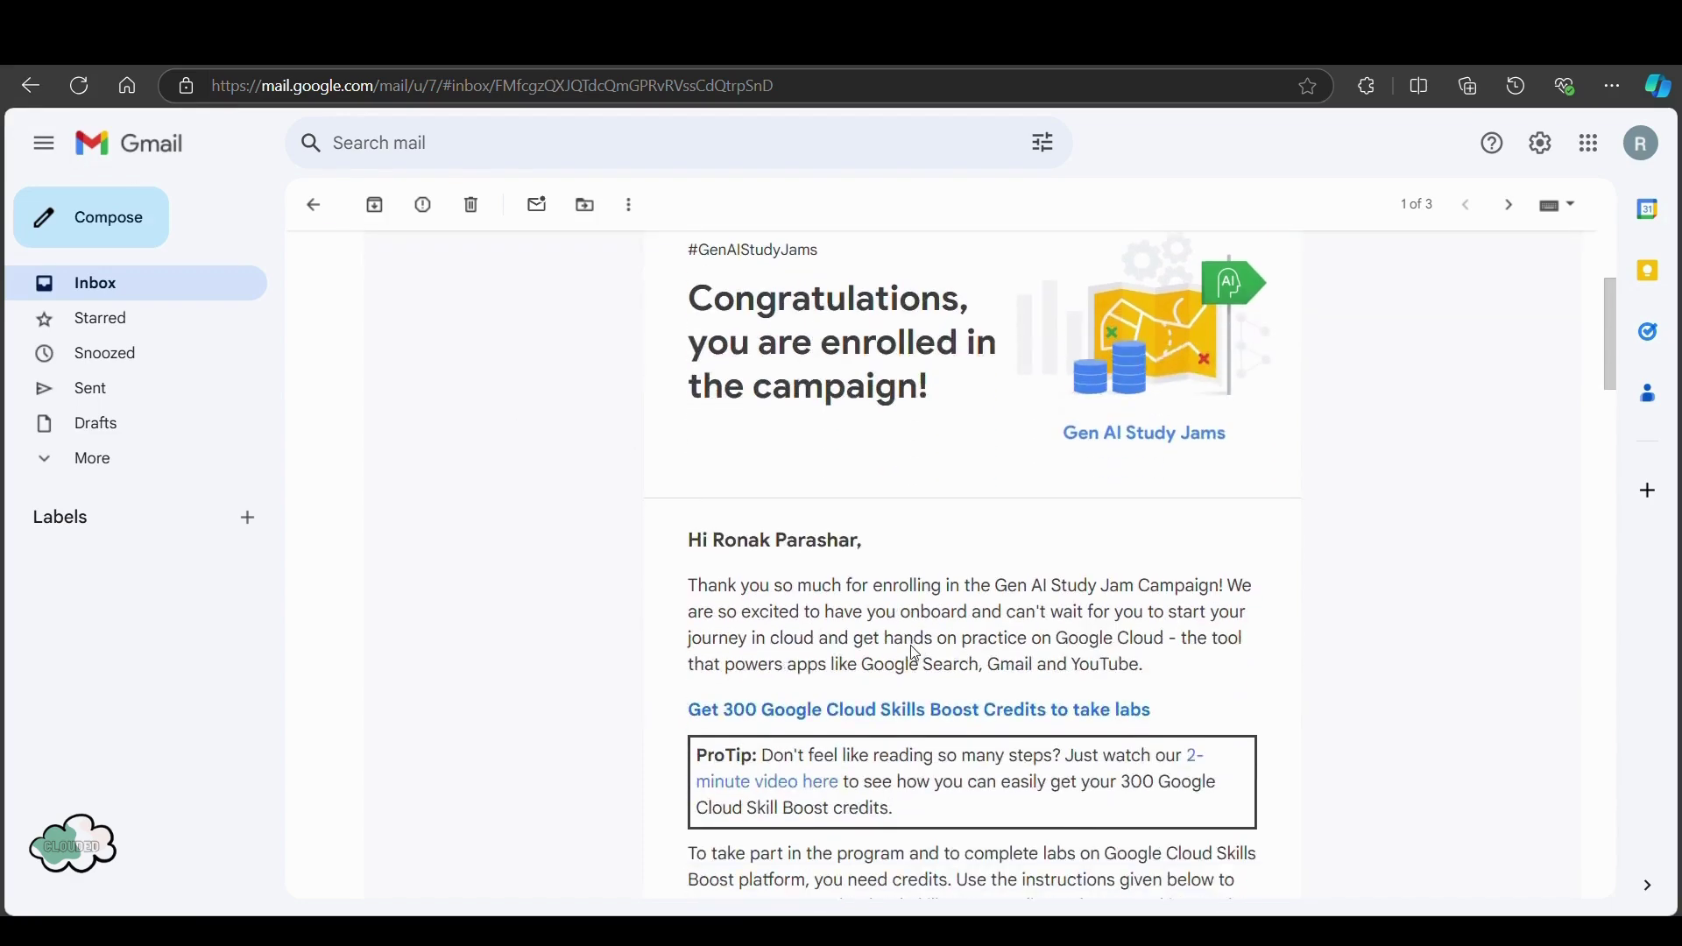
{"action": "scroll", "coordinate": [913, 647], "scroll_direction": "down", "scroll_amount": 3}
{"action": "scroll", "coordinate": [913, 646], "scroll_direction": "down", "scroll_amount": 1}
{"action": "scroll", "coordinate": [913, 648], "scroll_direction": "up", "scroll_amount": 8}
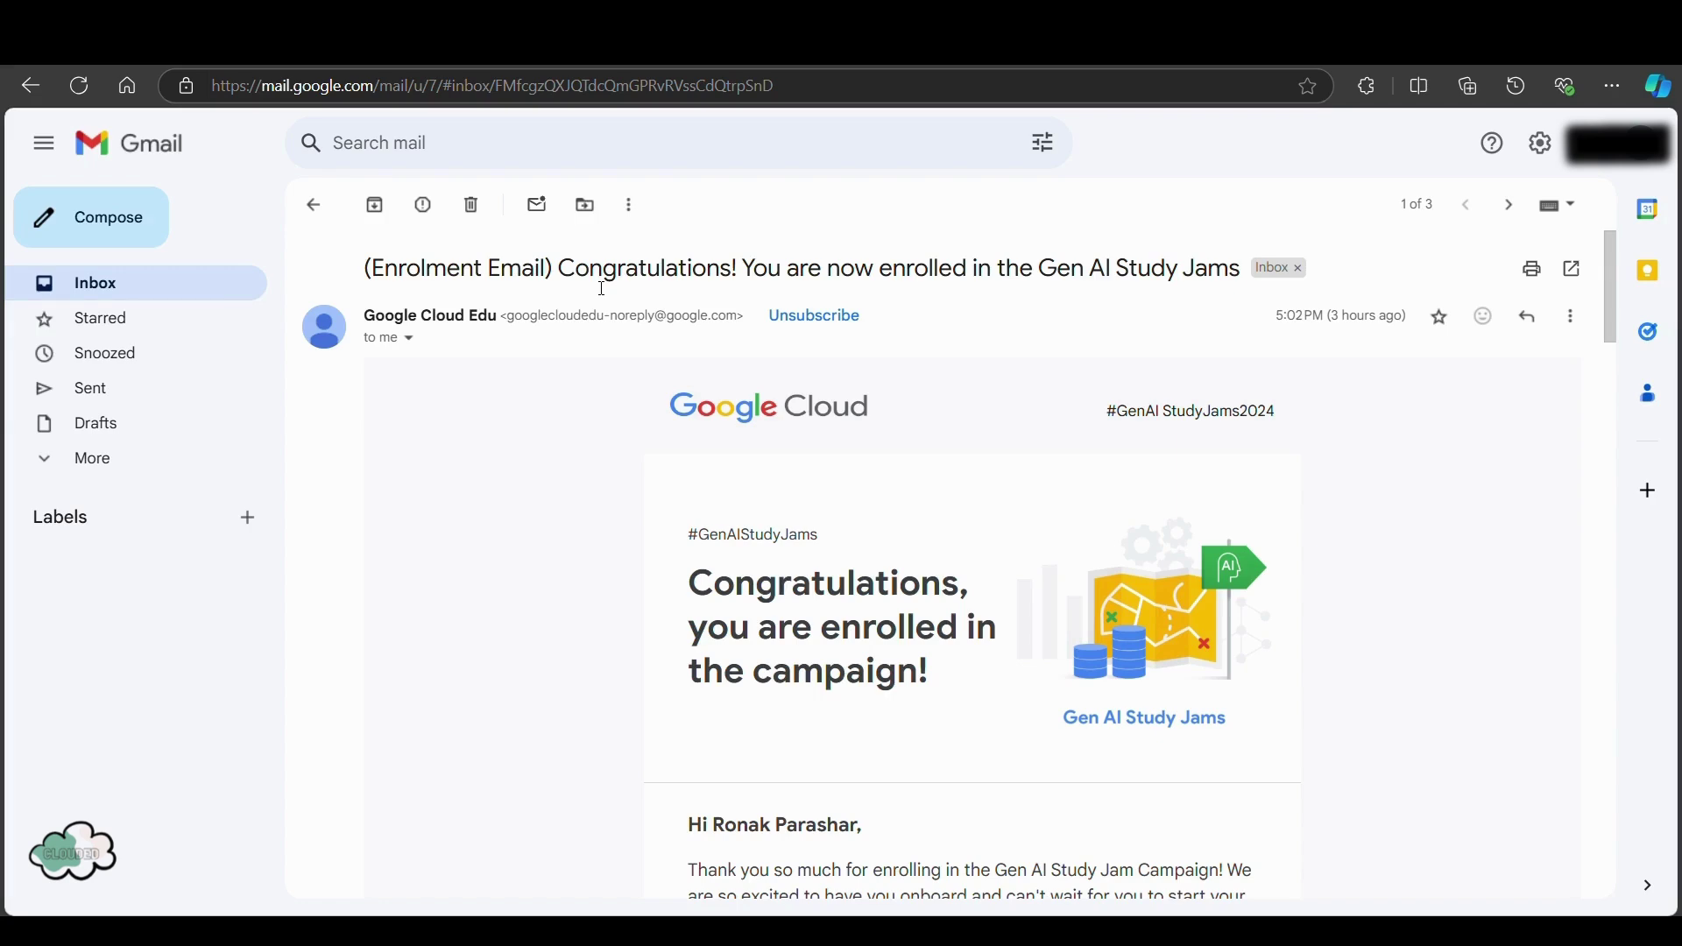
{"action": "scroll", "coordinate": [602, 290], "scroll_direction": "down", "scroll_amount": 3}
{"action": "scroll", "coordinate": [630, 342], "scroll_direction": "down", "scroll_amount": 2}
{"action": "scroll", "coordinate": [657, 382], "scroll_direction": "down", "scroll_amount": 4}
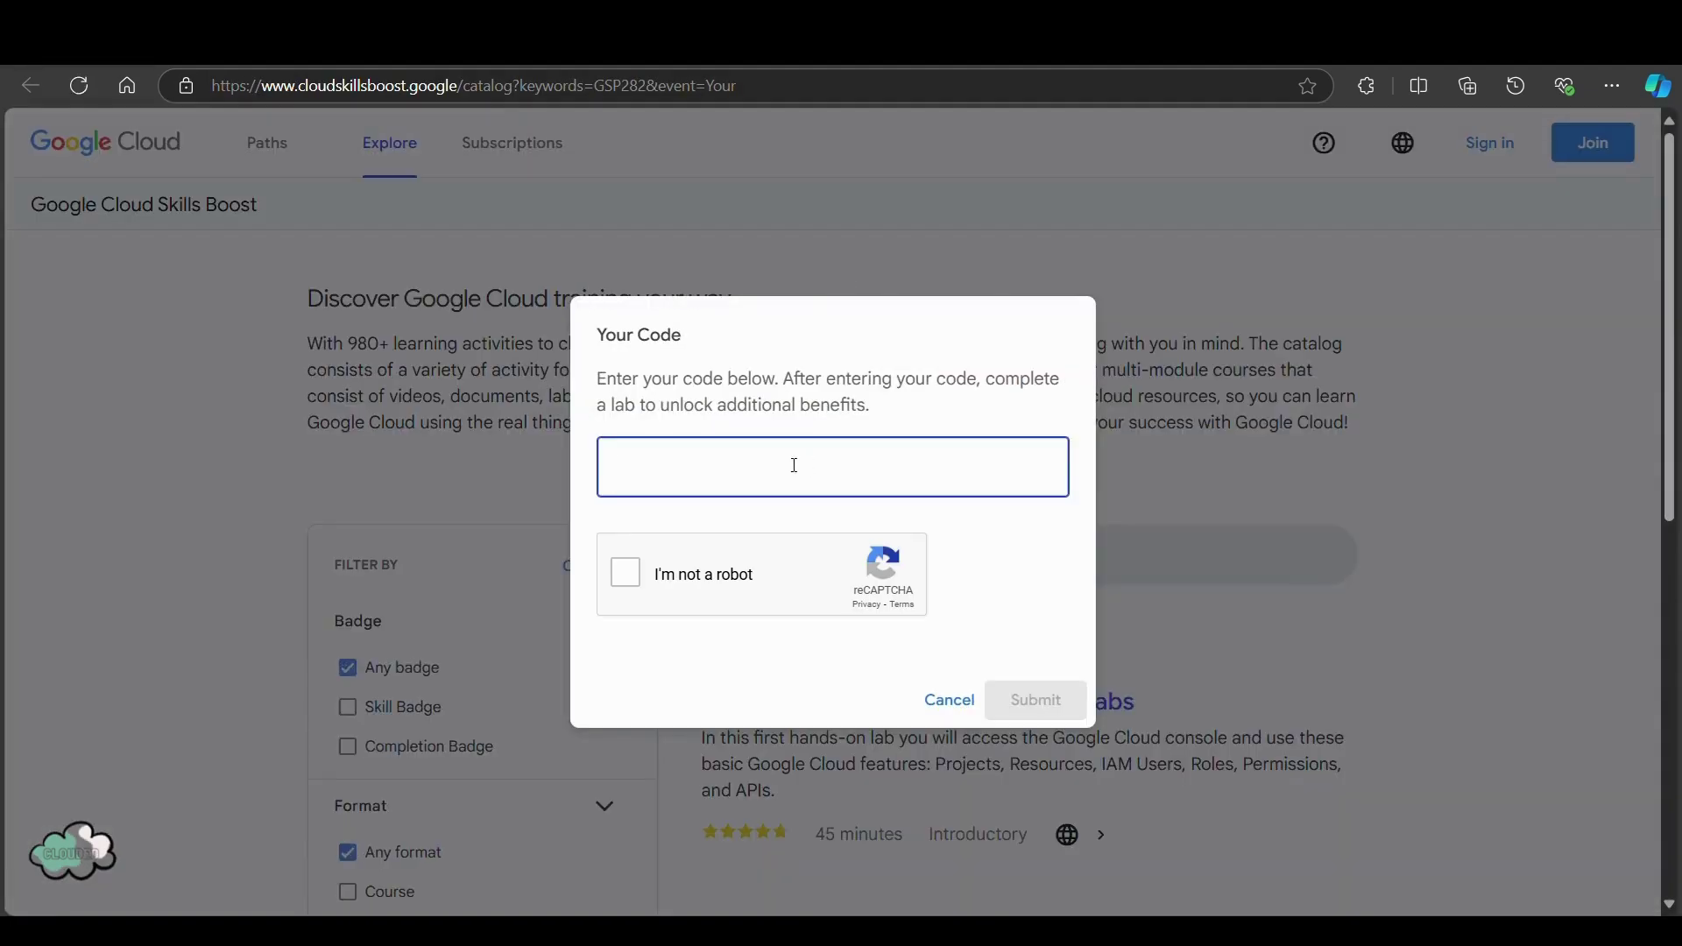
Select the campaign access code in the Gmail enrolment email.
{"action": "key", "text": "ctrl+shift+Tab"}
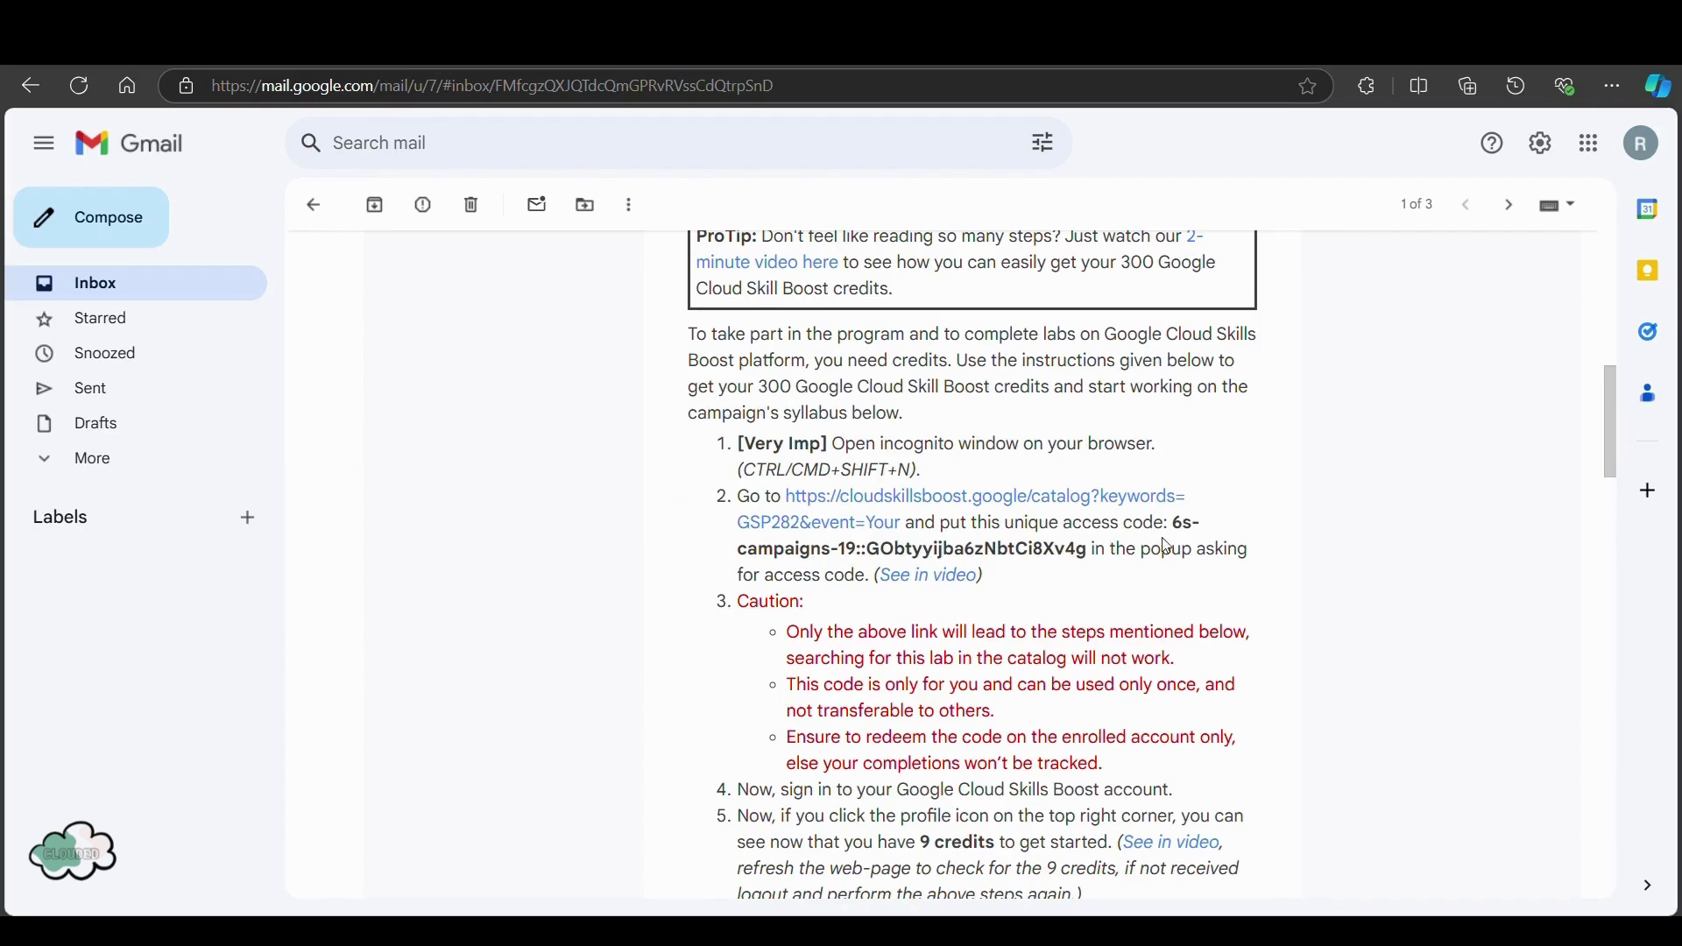
{"action": "left_click_drag", "start_coordinate": [1174, 522], "coordinate": [1088, 565]}
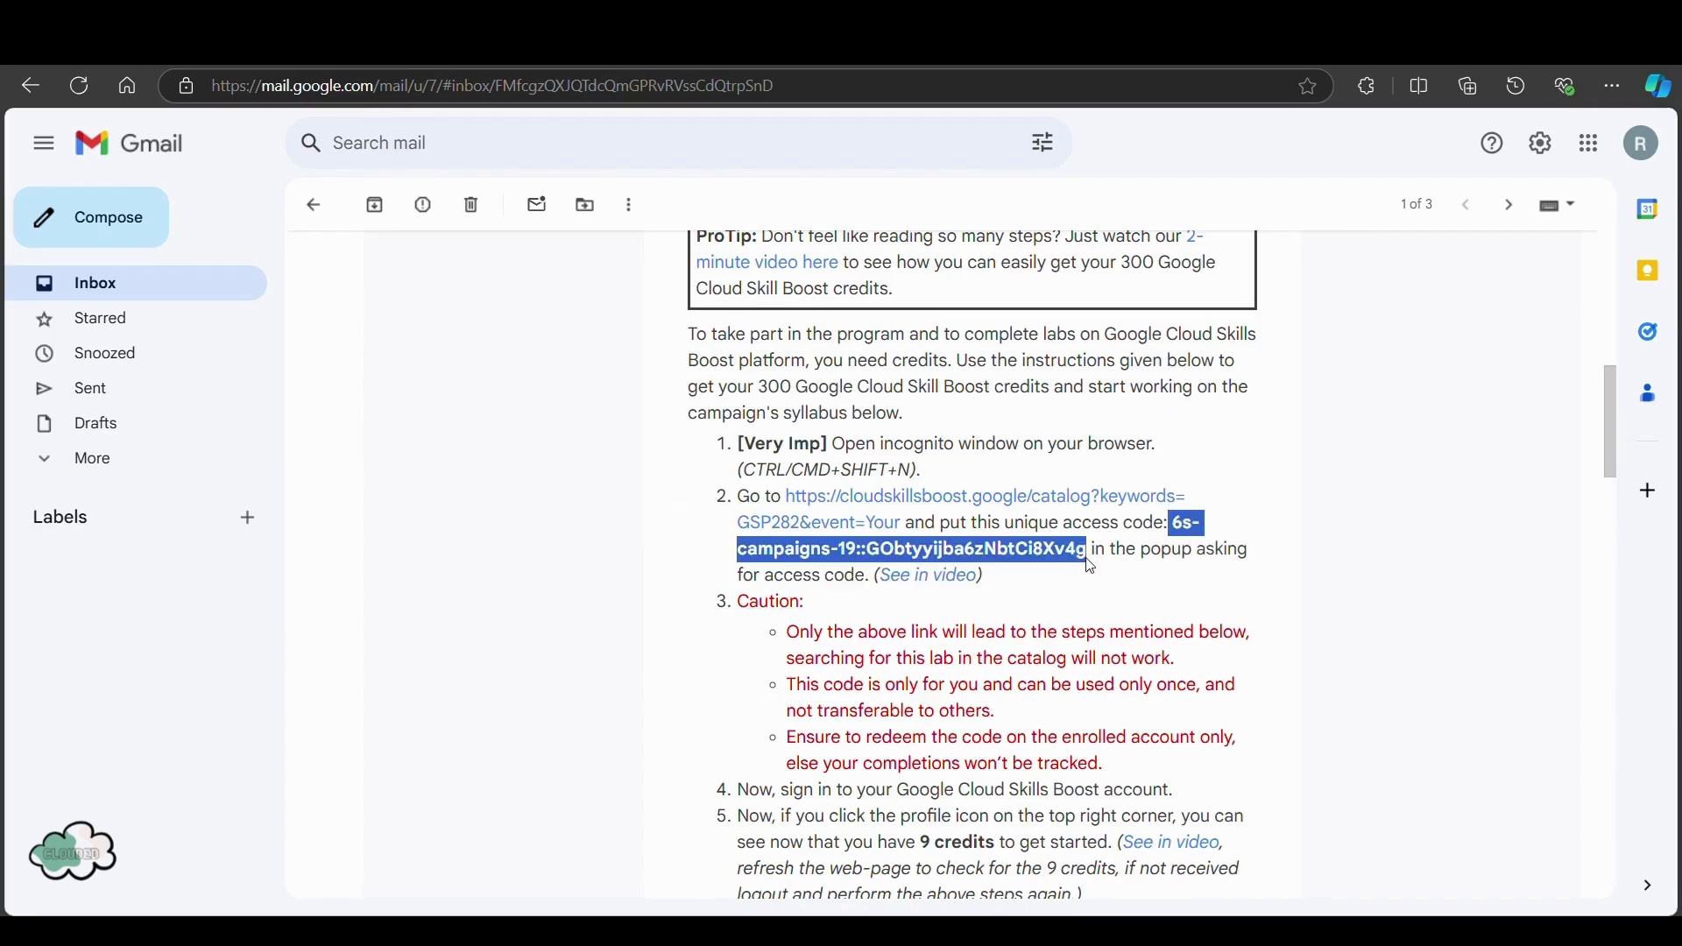
Copy the access code and paste it into the Skills Boost code field.
{"action": "key", "text": "ctrl+c"}
{"action": "key", "text": "ctrl+Tab"}
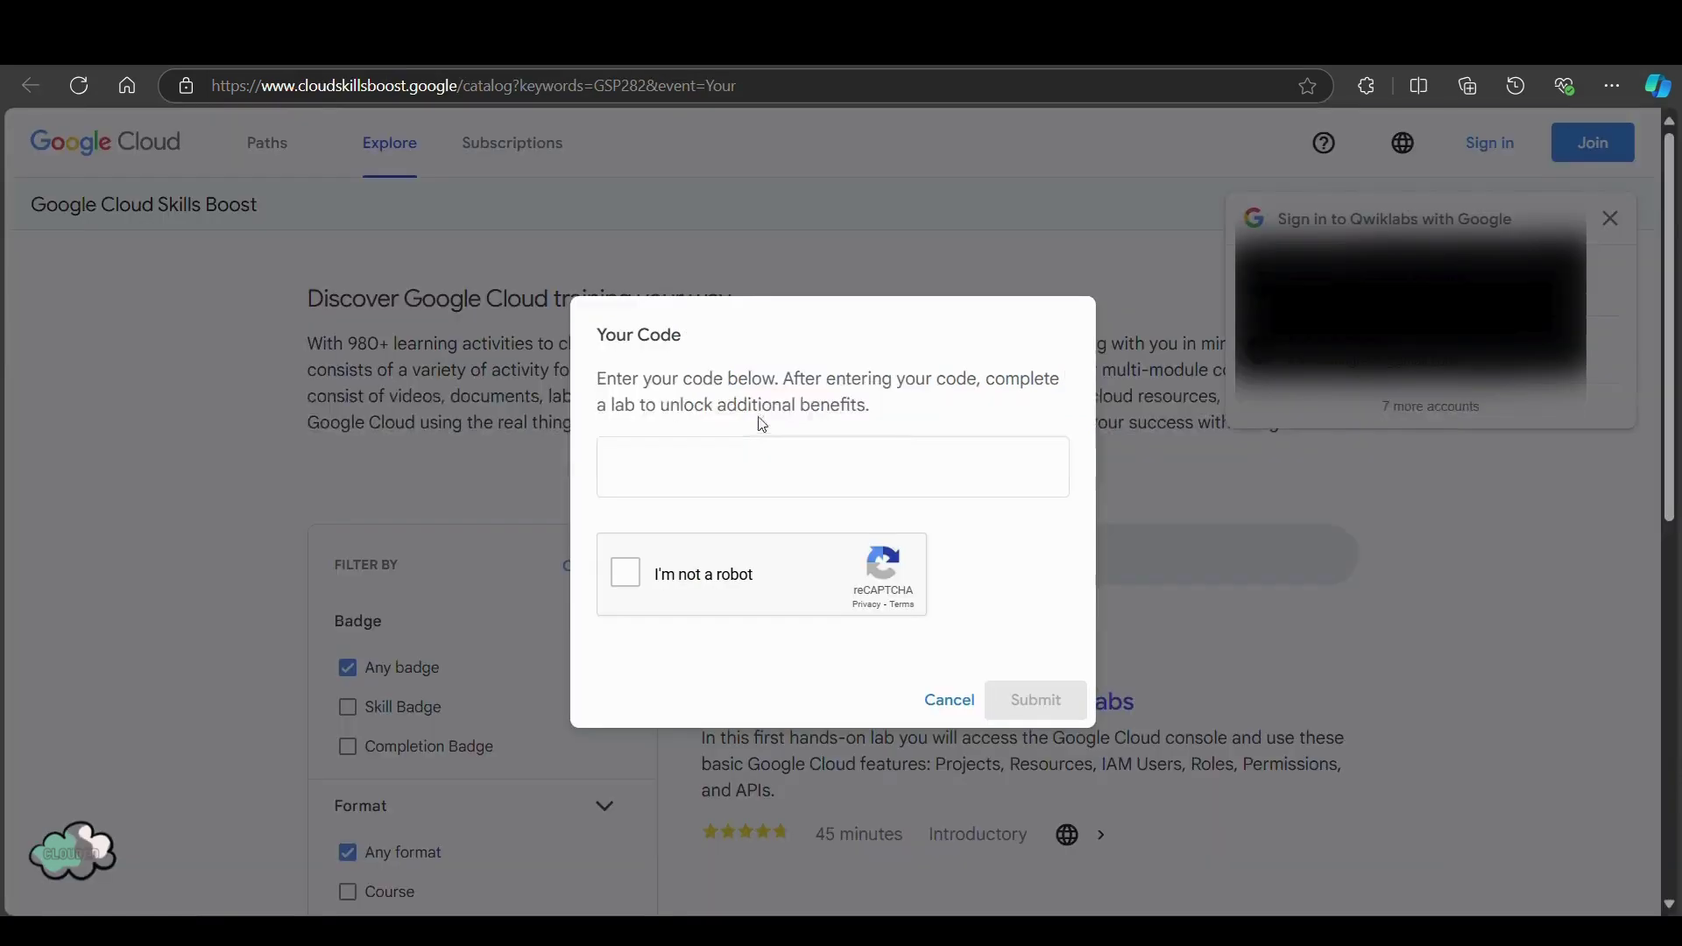
{"action": "left_click", "coordinate": [766, 457]}
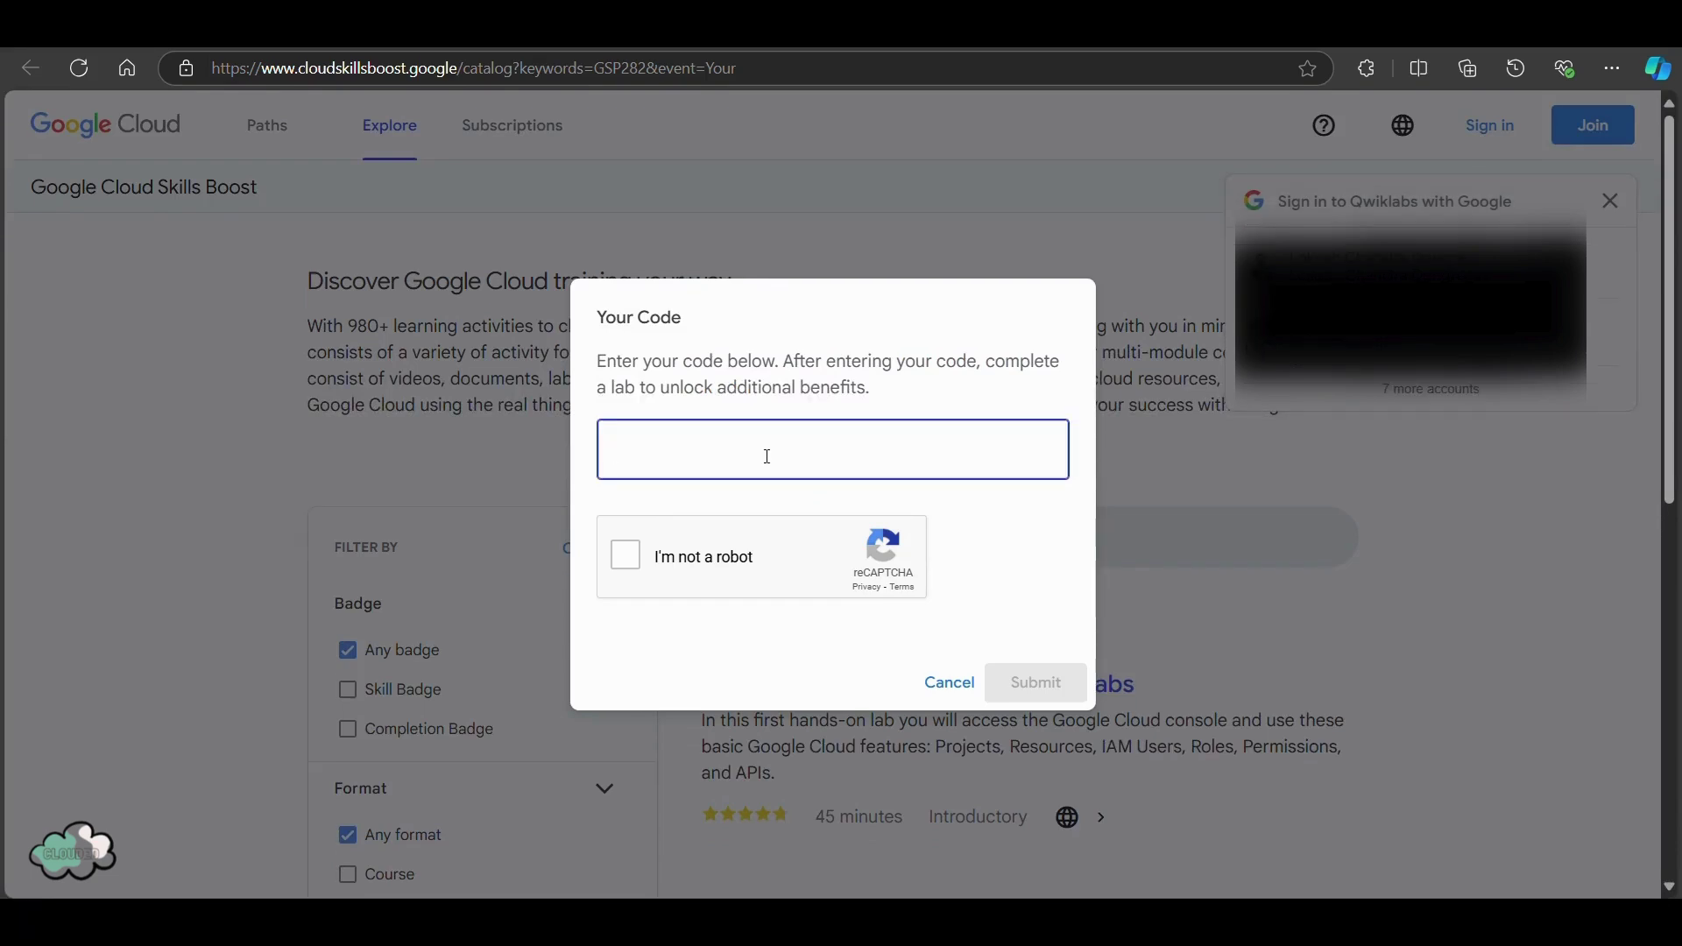
{"action": "key", "text": "ctrl+v"}
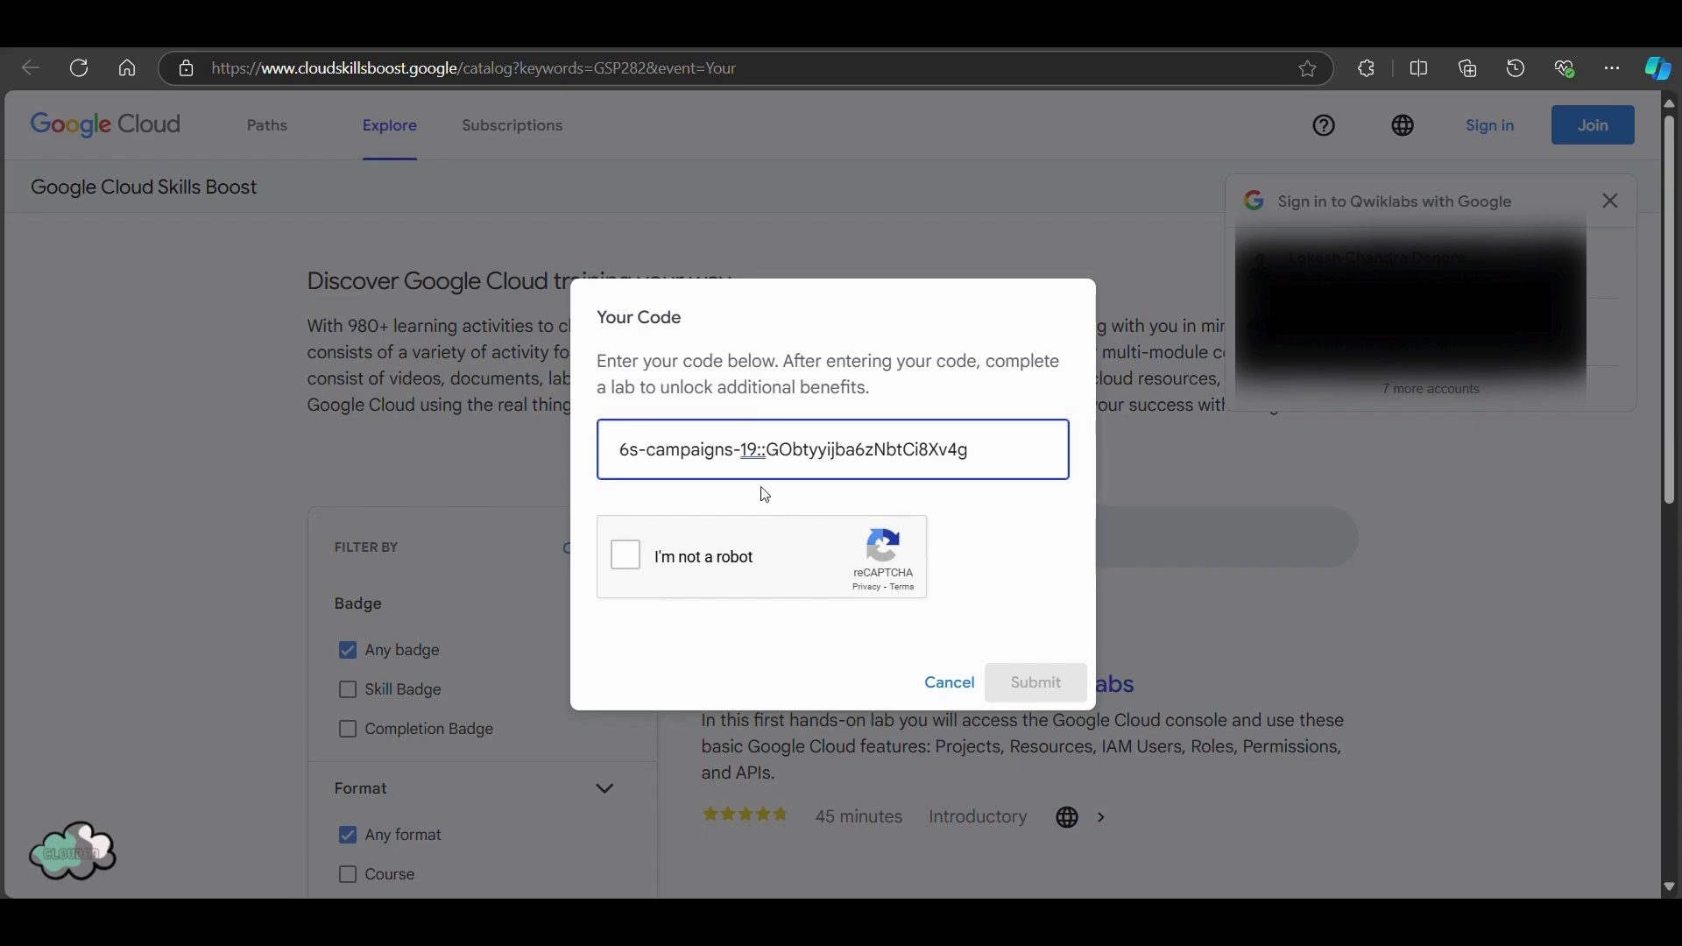
Pass the reCAPTCHA by picking the traffic-light images and verifying.
{"action": "left_click", "coordinate": [626, 557]}
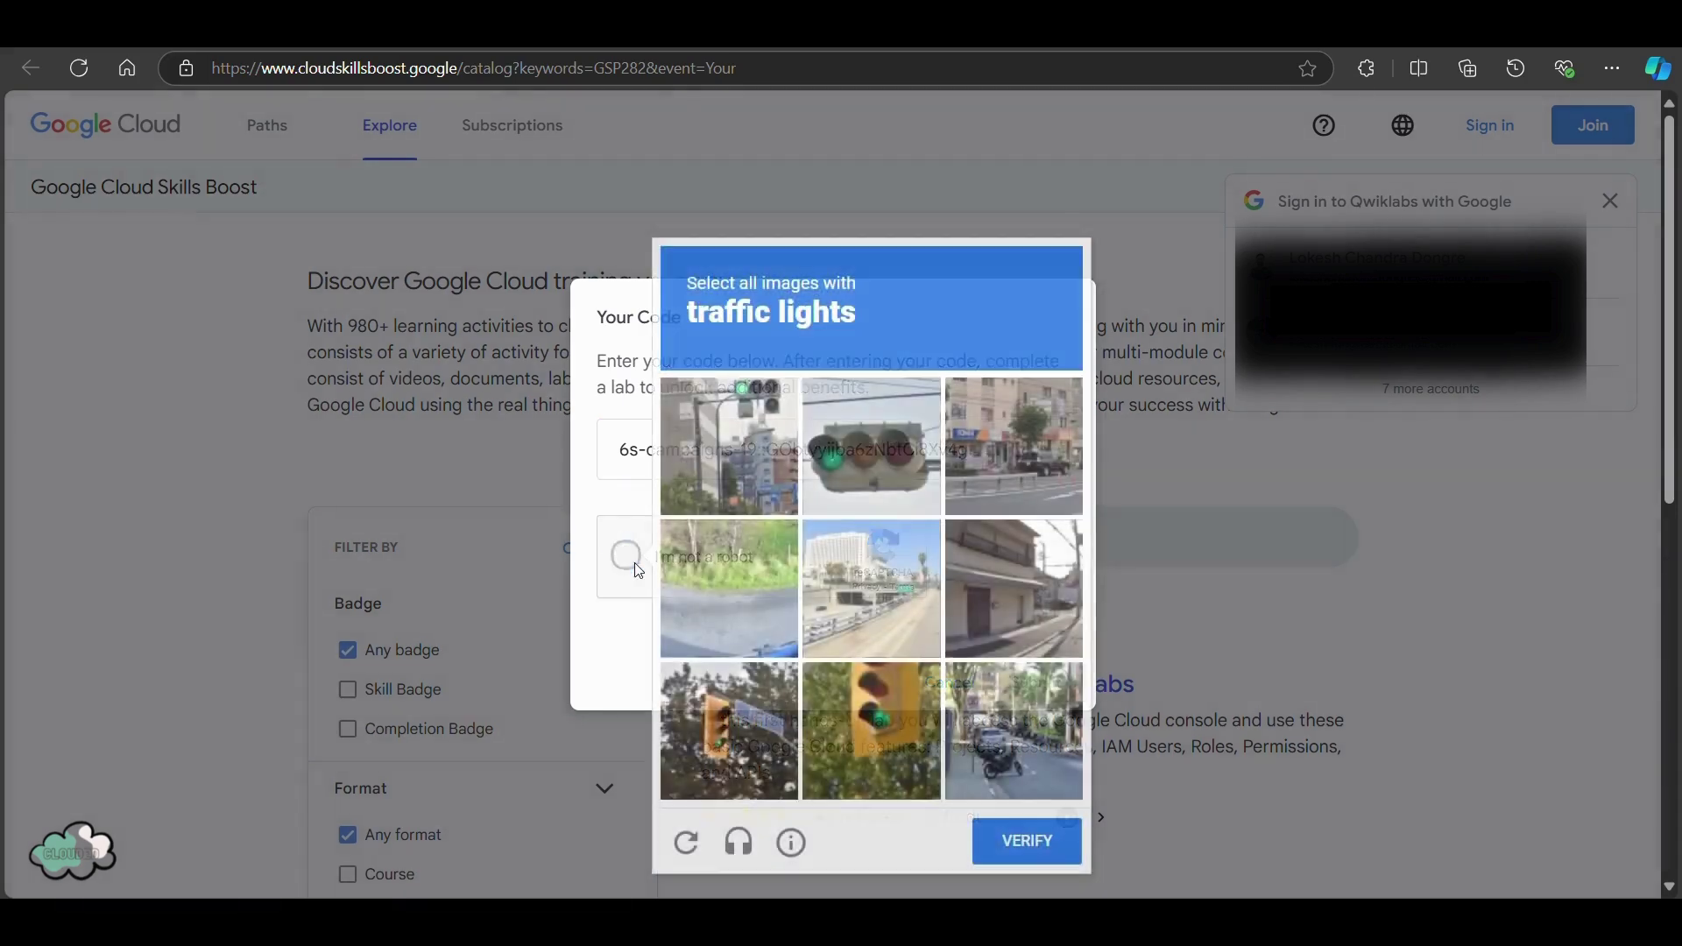
{"action": "left_click", "coordinate": [827, 470]}
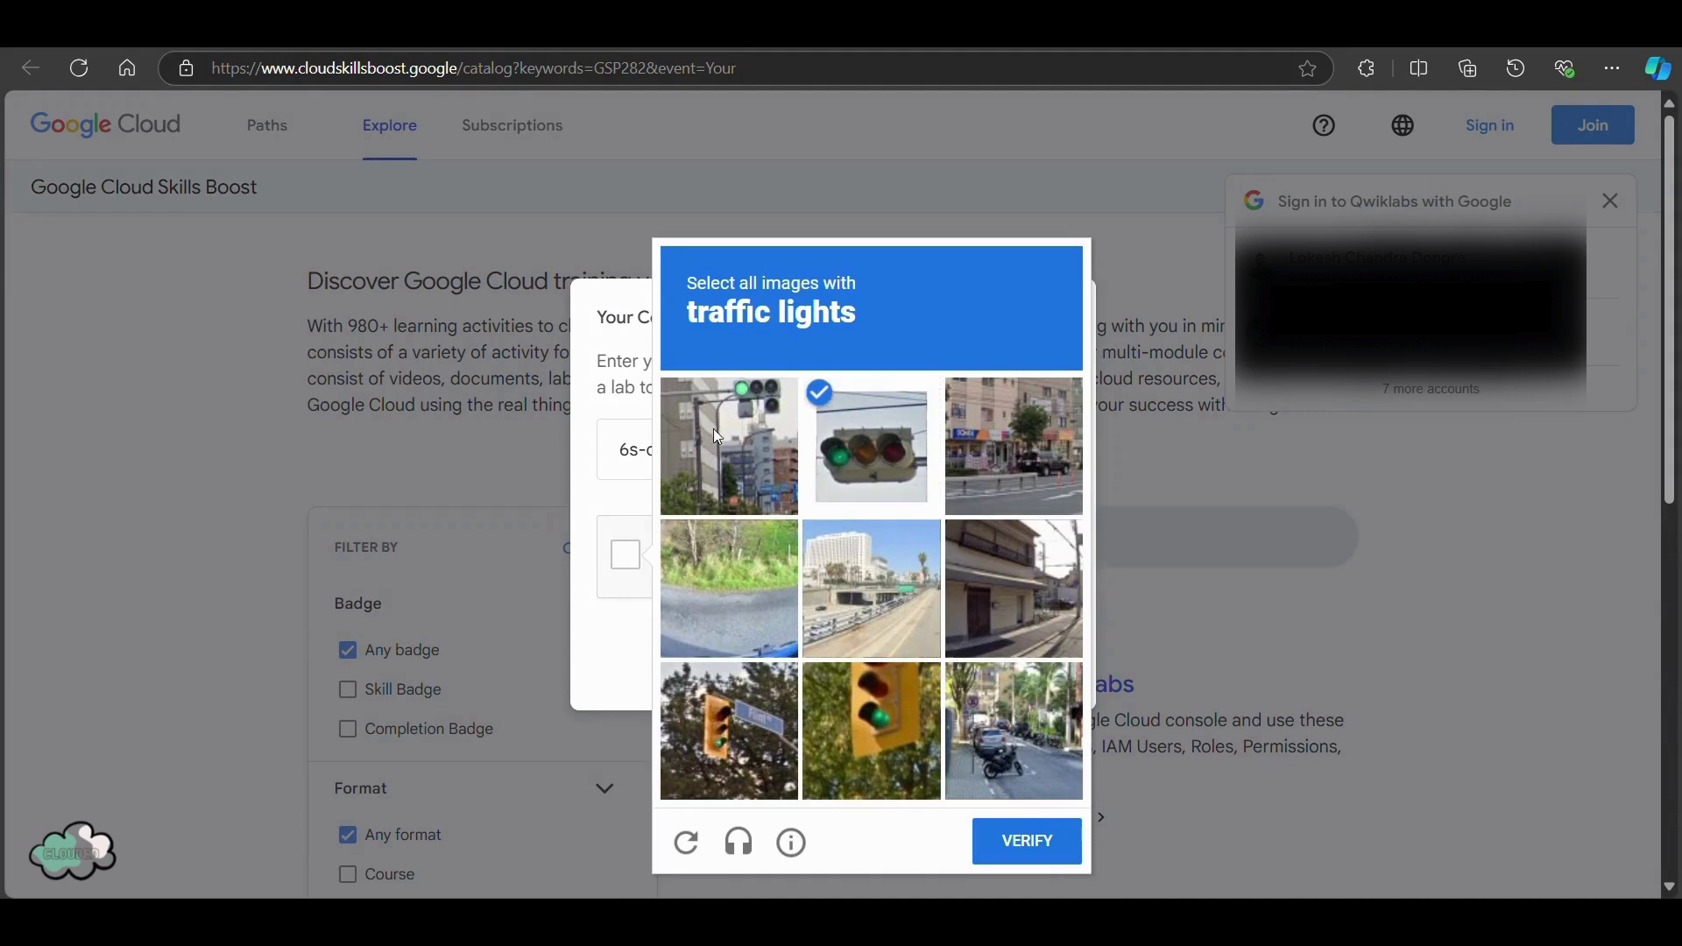
{"action": "left_click", "coordinate": [721, 436]}
{"action": "left_click", "coordinate": [899, 741]}
{"action": "left_click", "coordinate": [722, 740]}
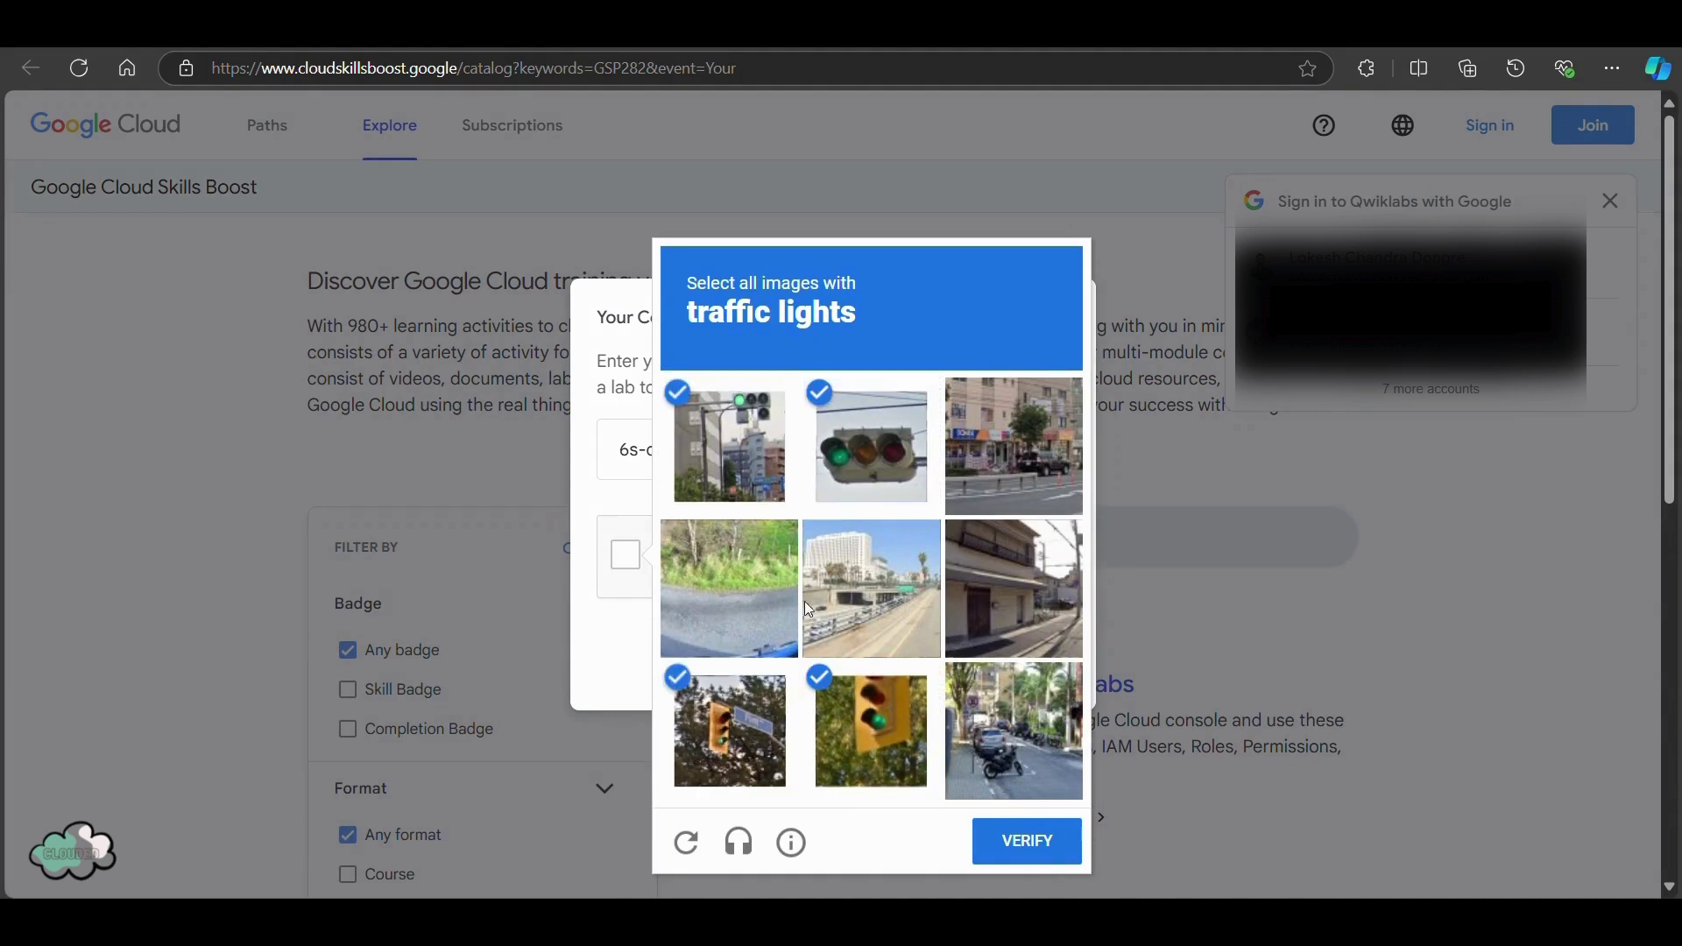
{"action": "left_click", "coordinate": [1032, 841]}
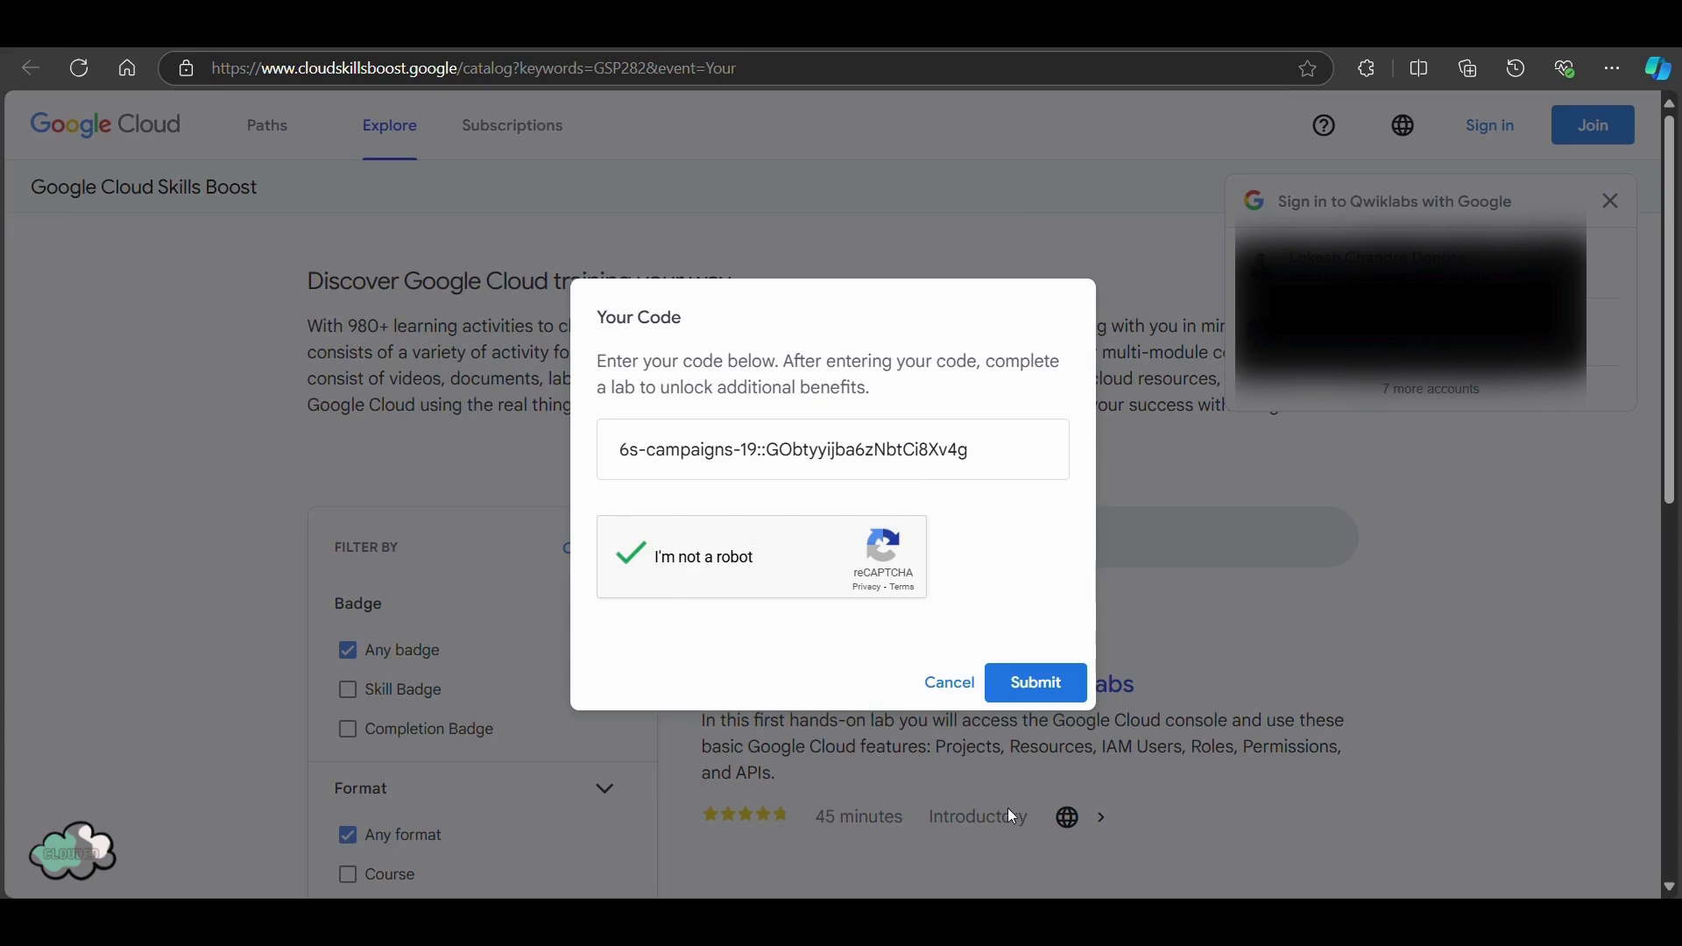
Submit the access code and sign in to Skills Boost with the Google account.
{"action": "left_click", "coordinate": [1058, 679]}
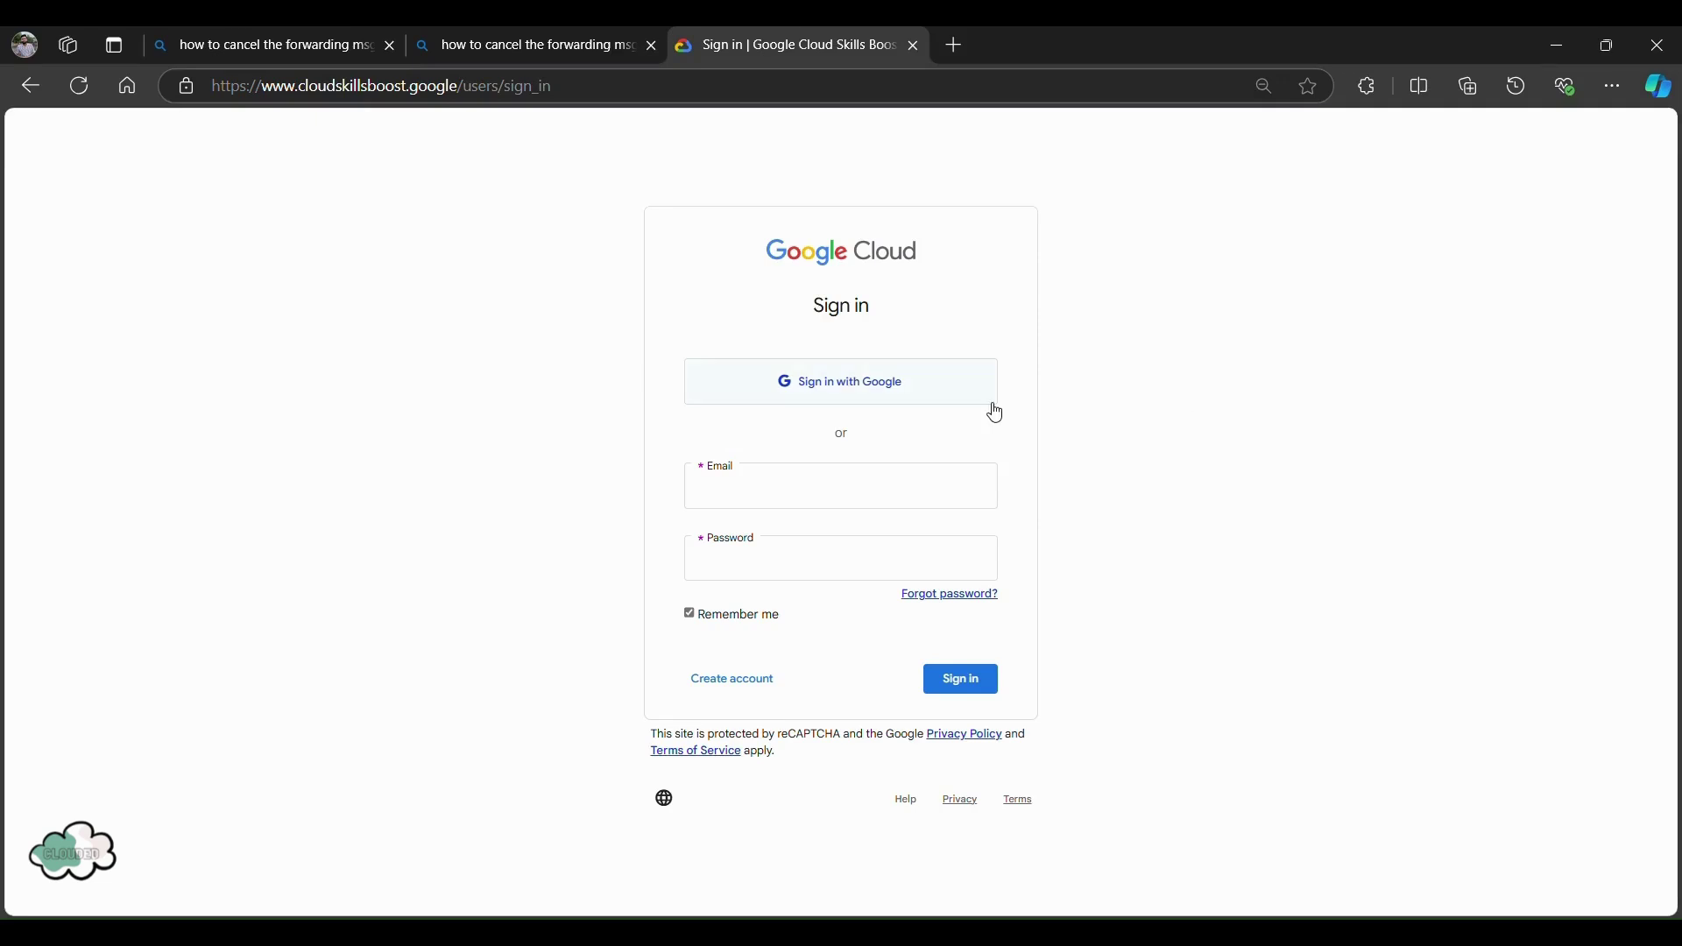
{"action": "left_click", "coordinate": [891, 391]}
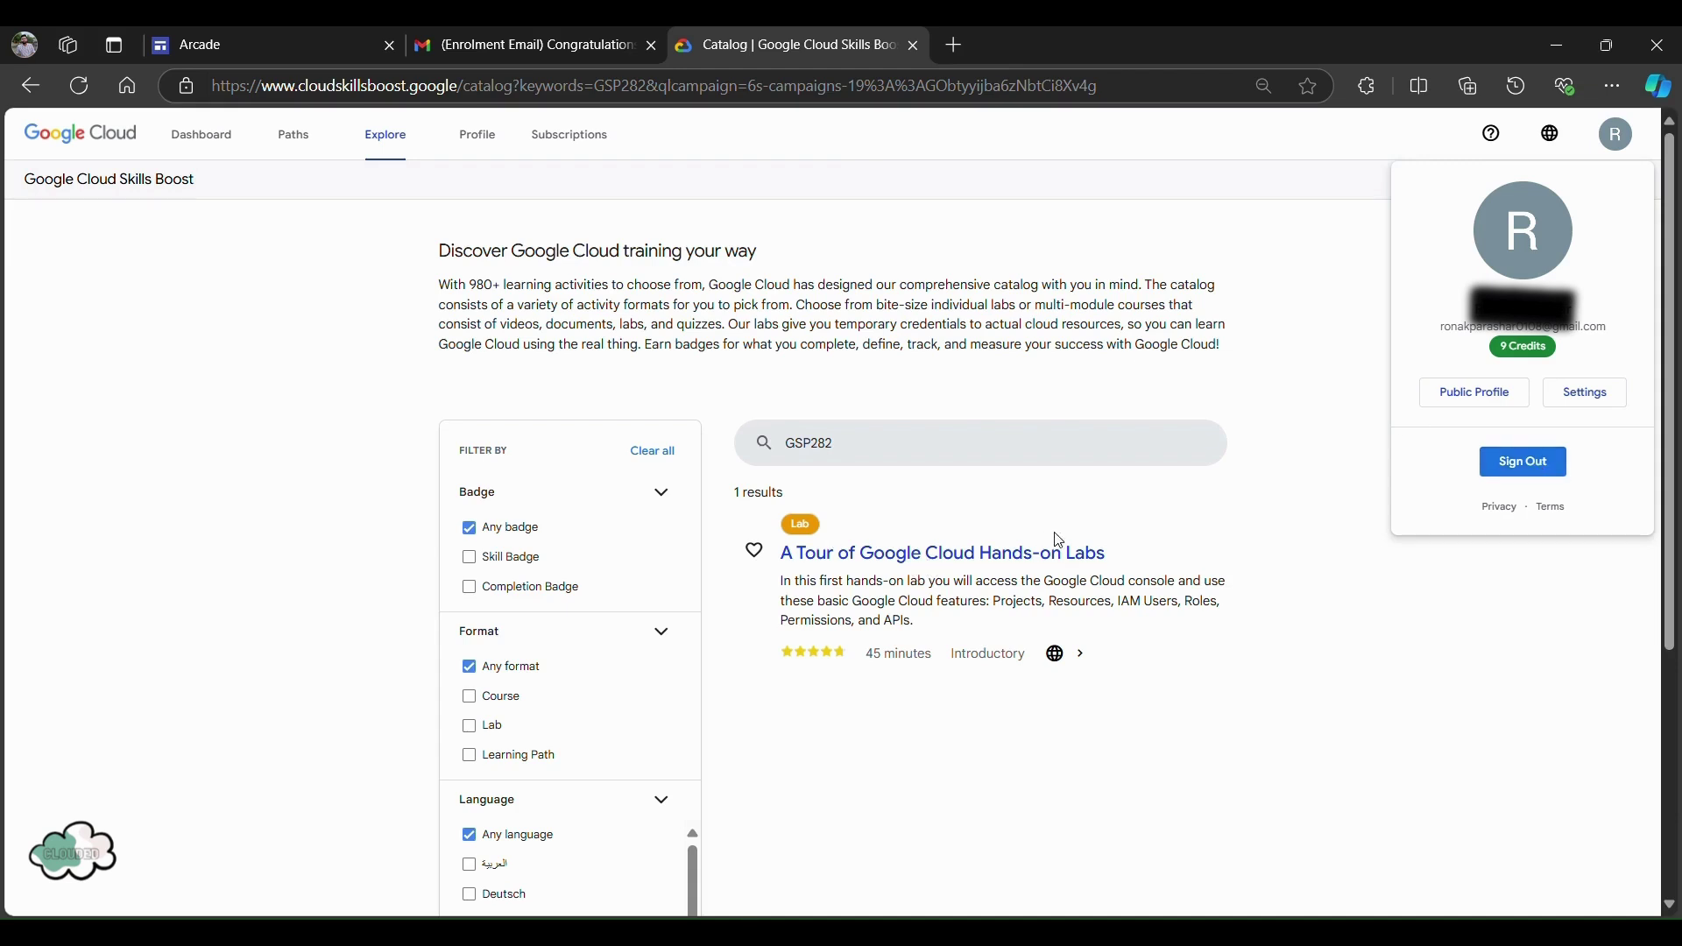
Start the 'A Tour of Google Cloud Hands-on Labs' lab and copy its temporary password.
{"action": "left_click", "coordinate": [1001, 559]}
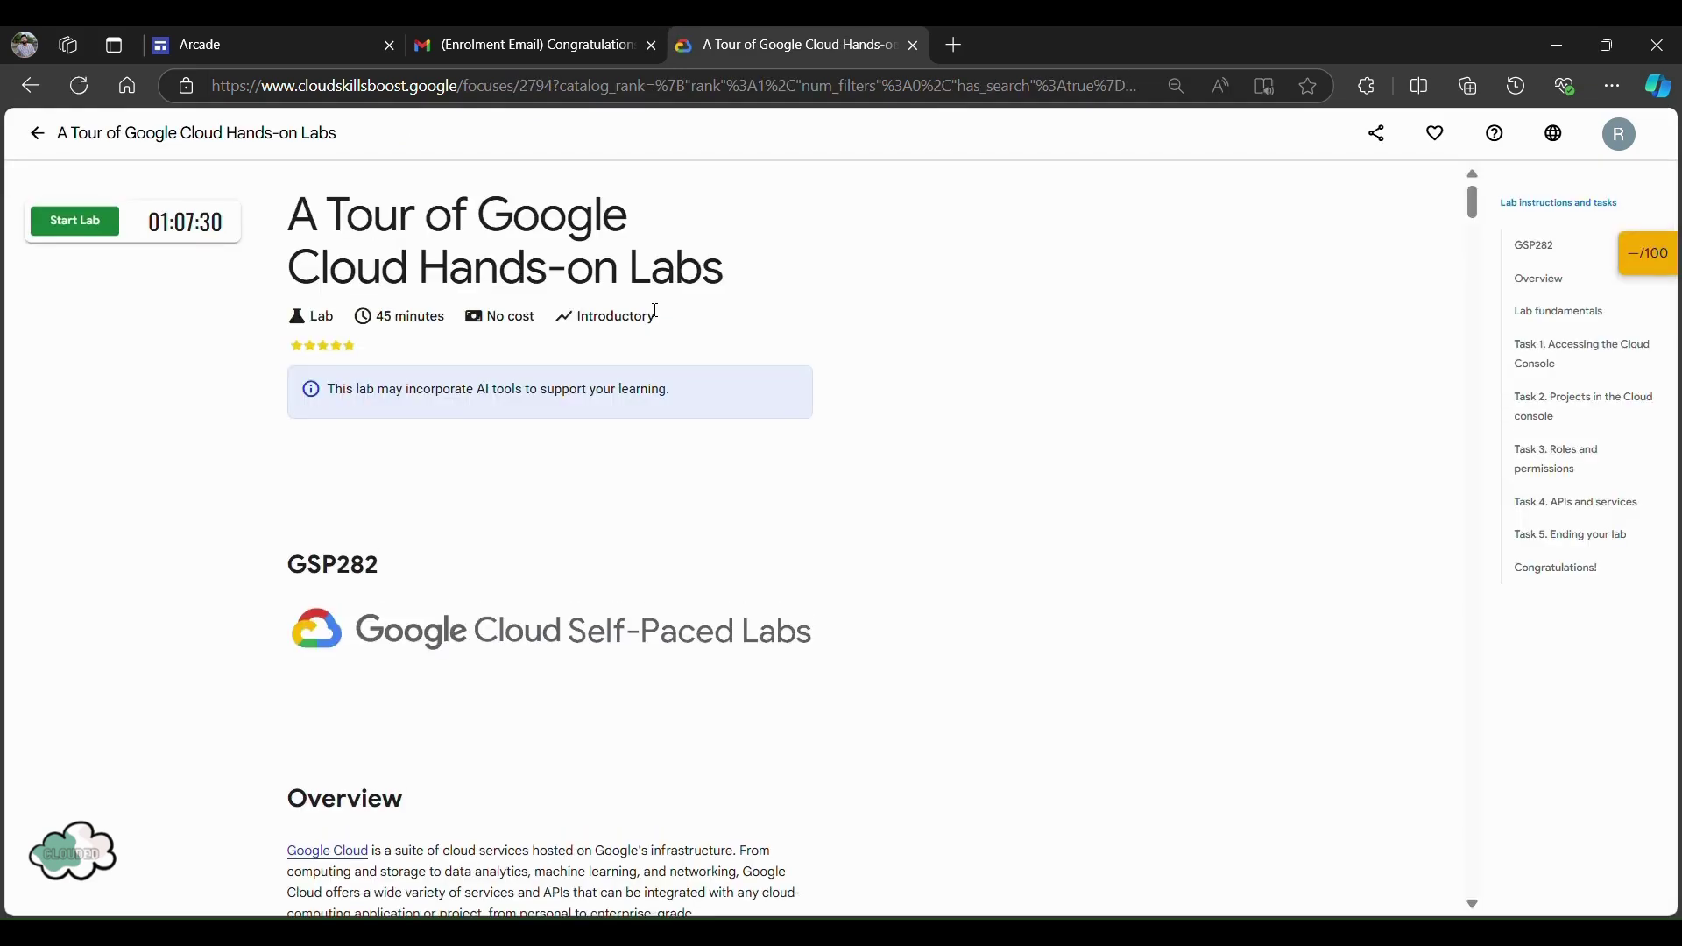
{"action": "left_click", "coordinate": [73, 227]}
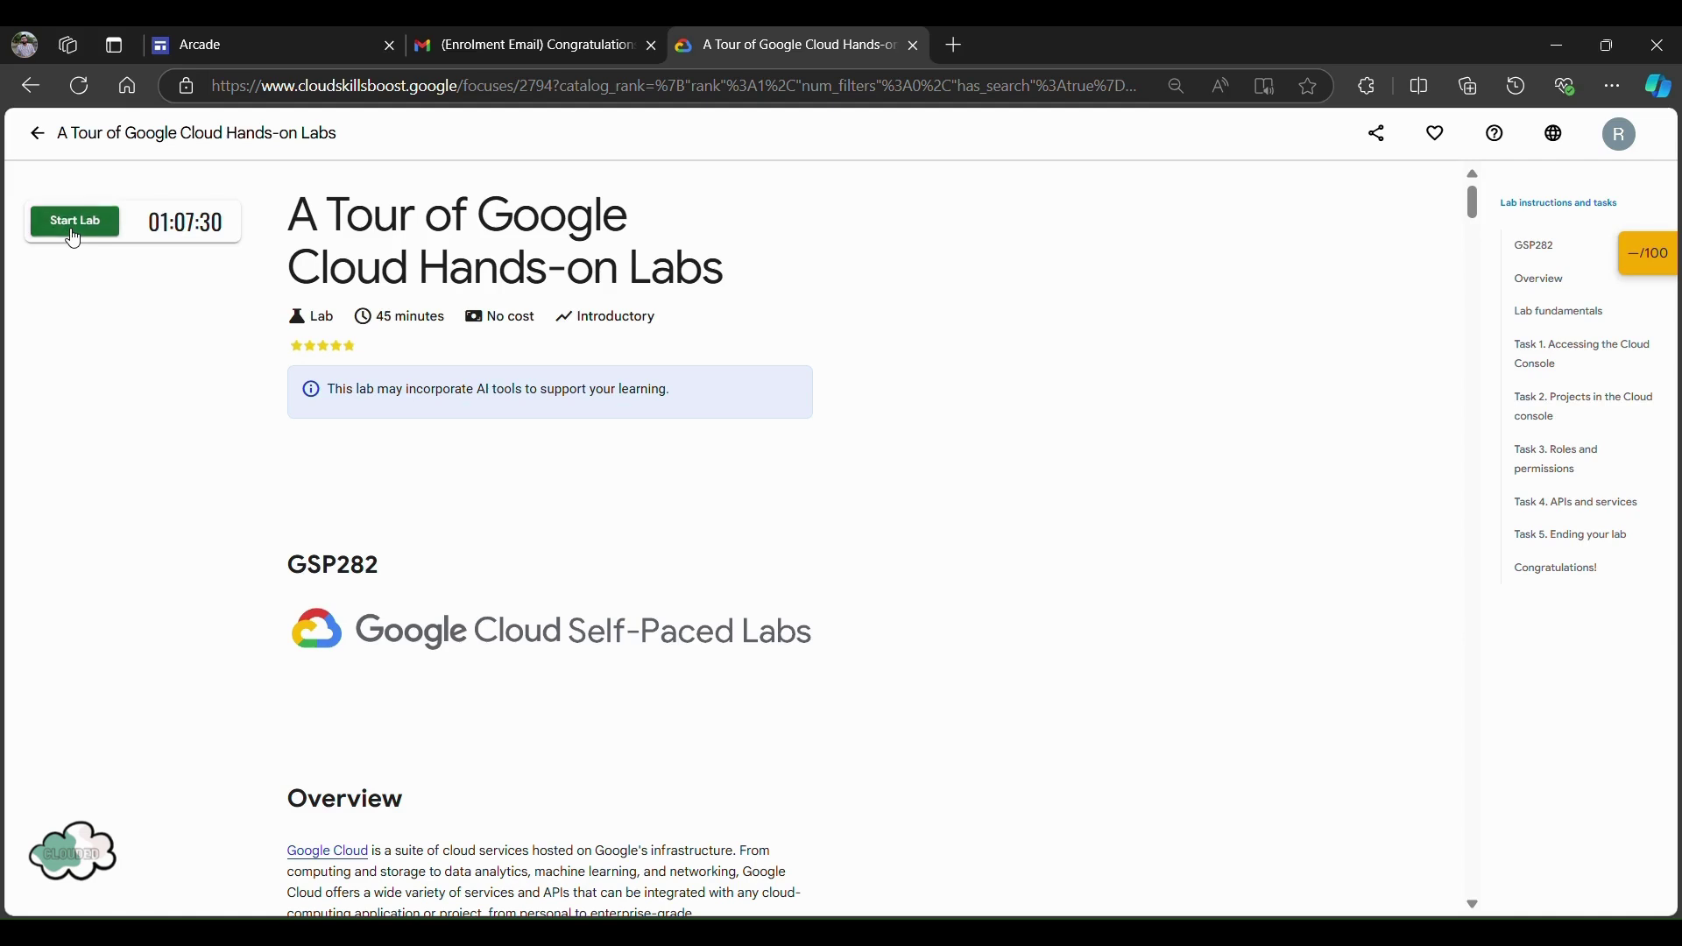
{"action": "left_click", "coordinate": [49, 266]}
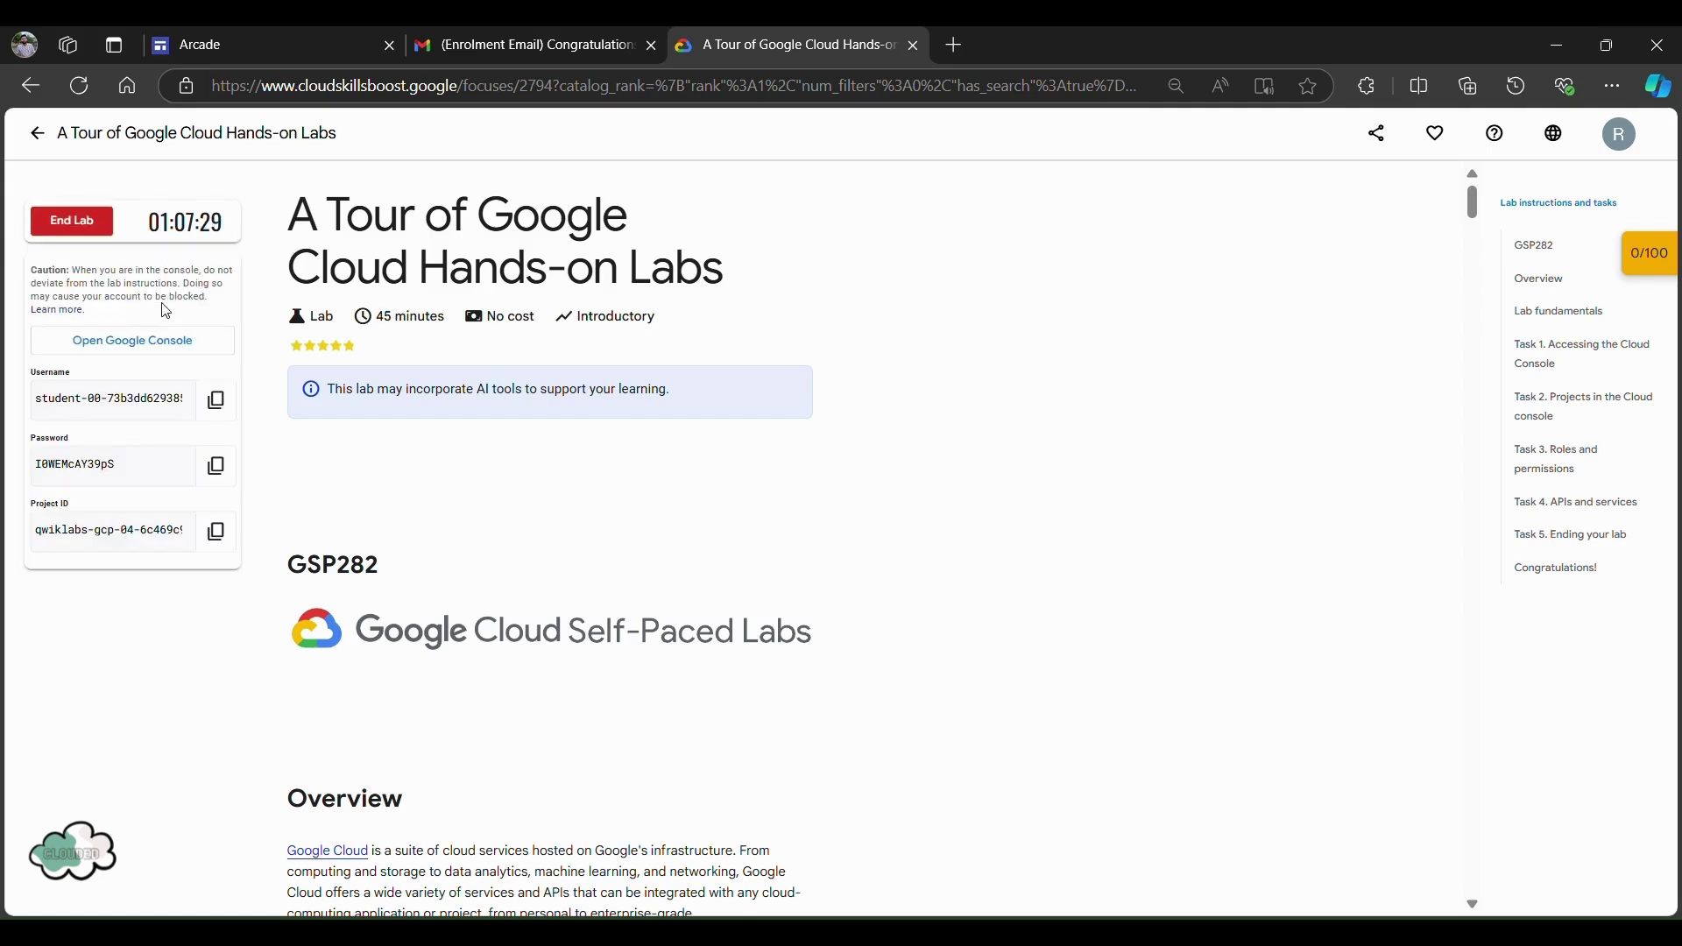
{"action": "left_click", "coordinate": [216, 464]}
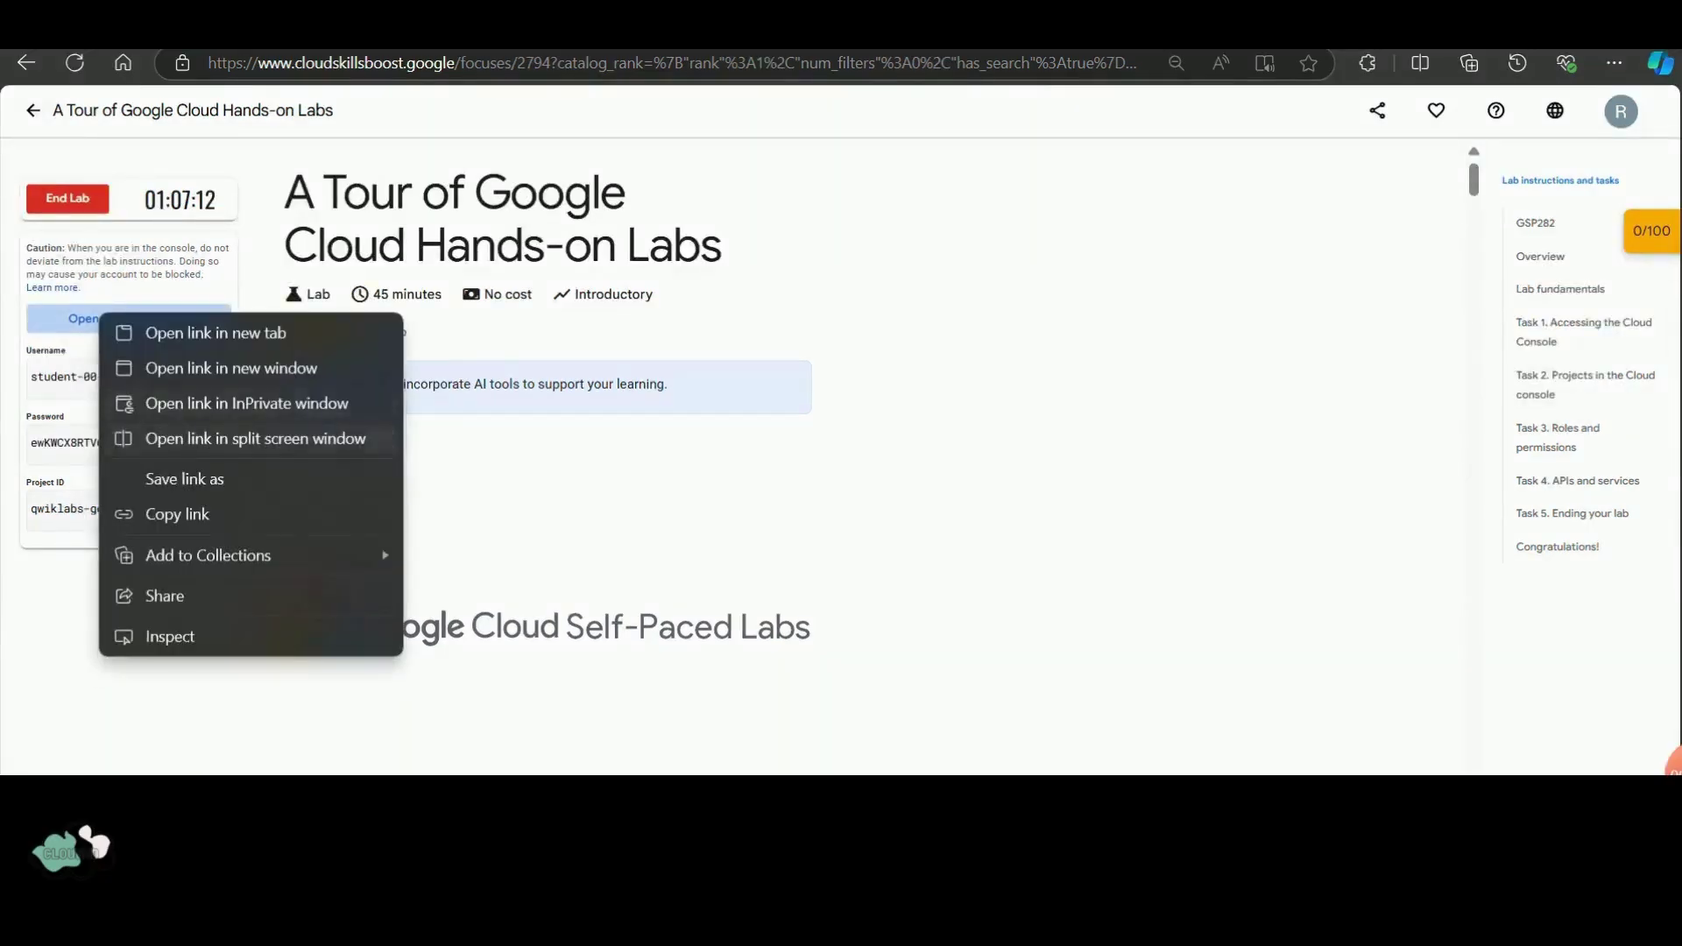
Sign in to the Cloud Console in a private window with the lab password and accept the new-account notice.
{"action": "left_click", "coordinate": [231, 403]}
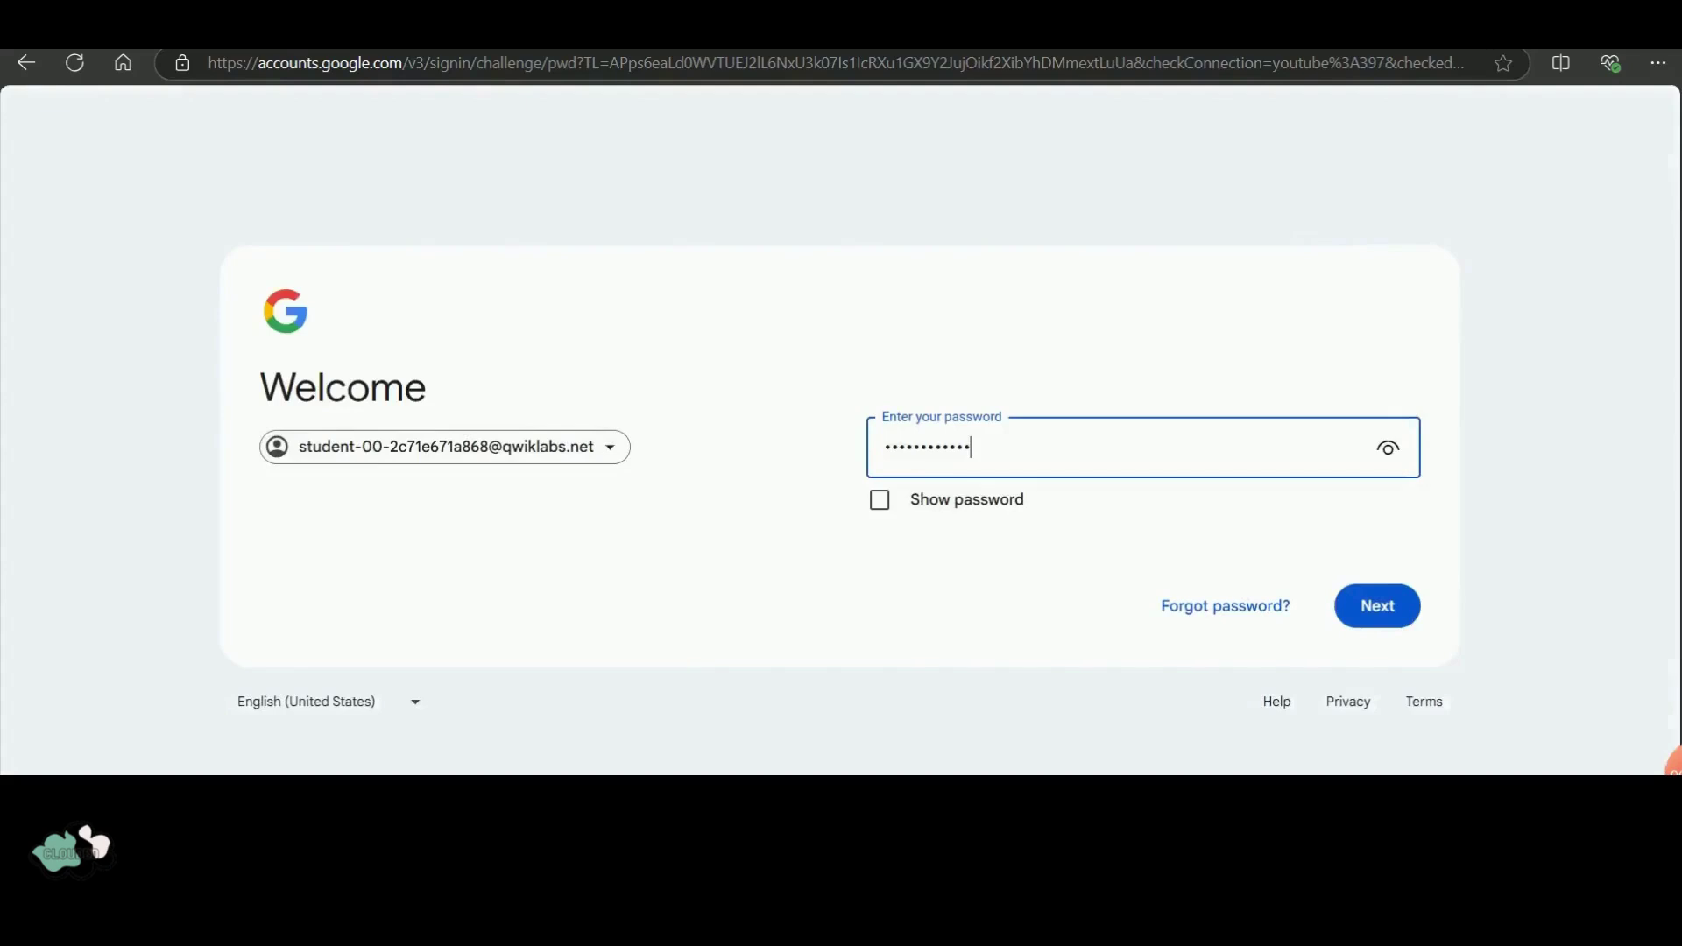
{"action": "key", "text": "Return"}
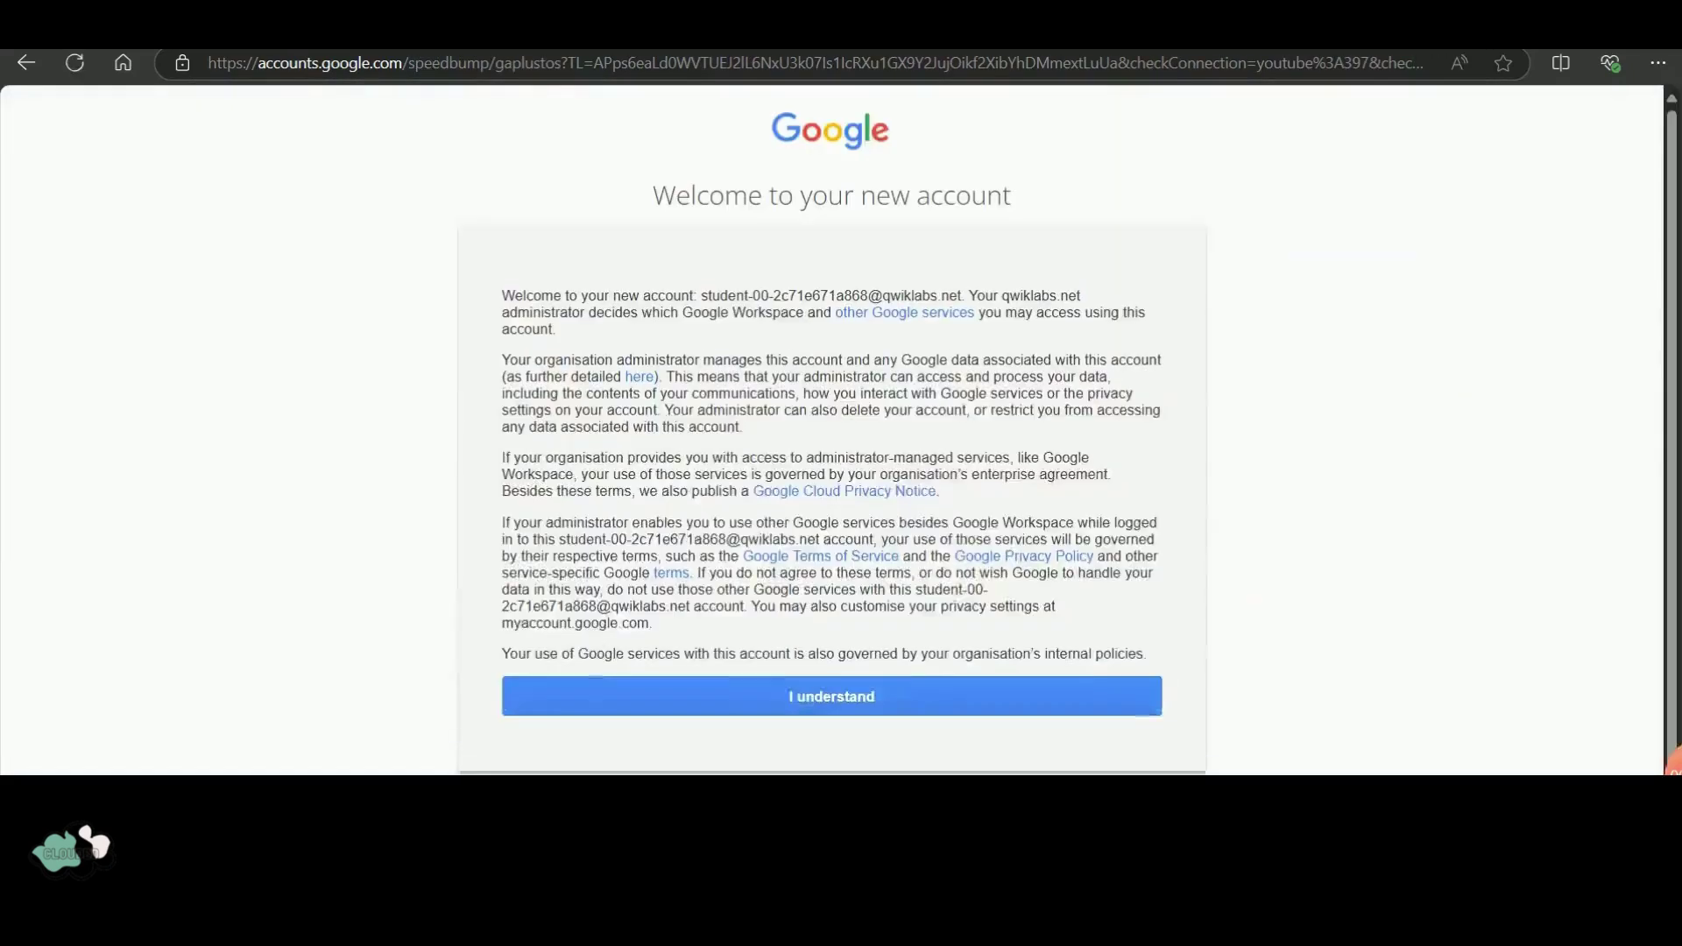
{"action": "key", "text": "Return"}
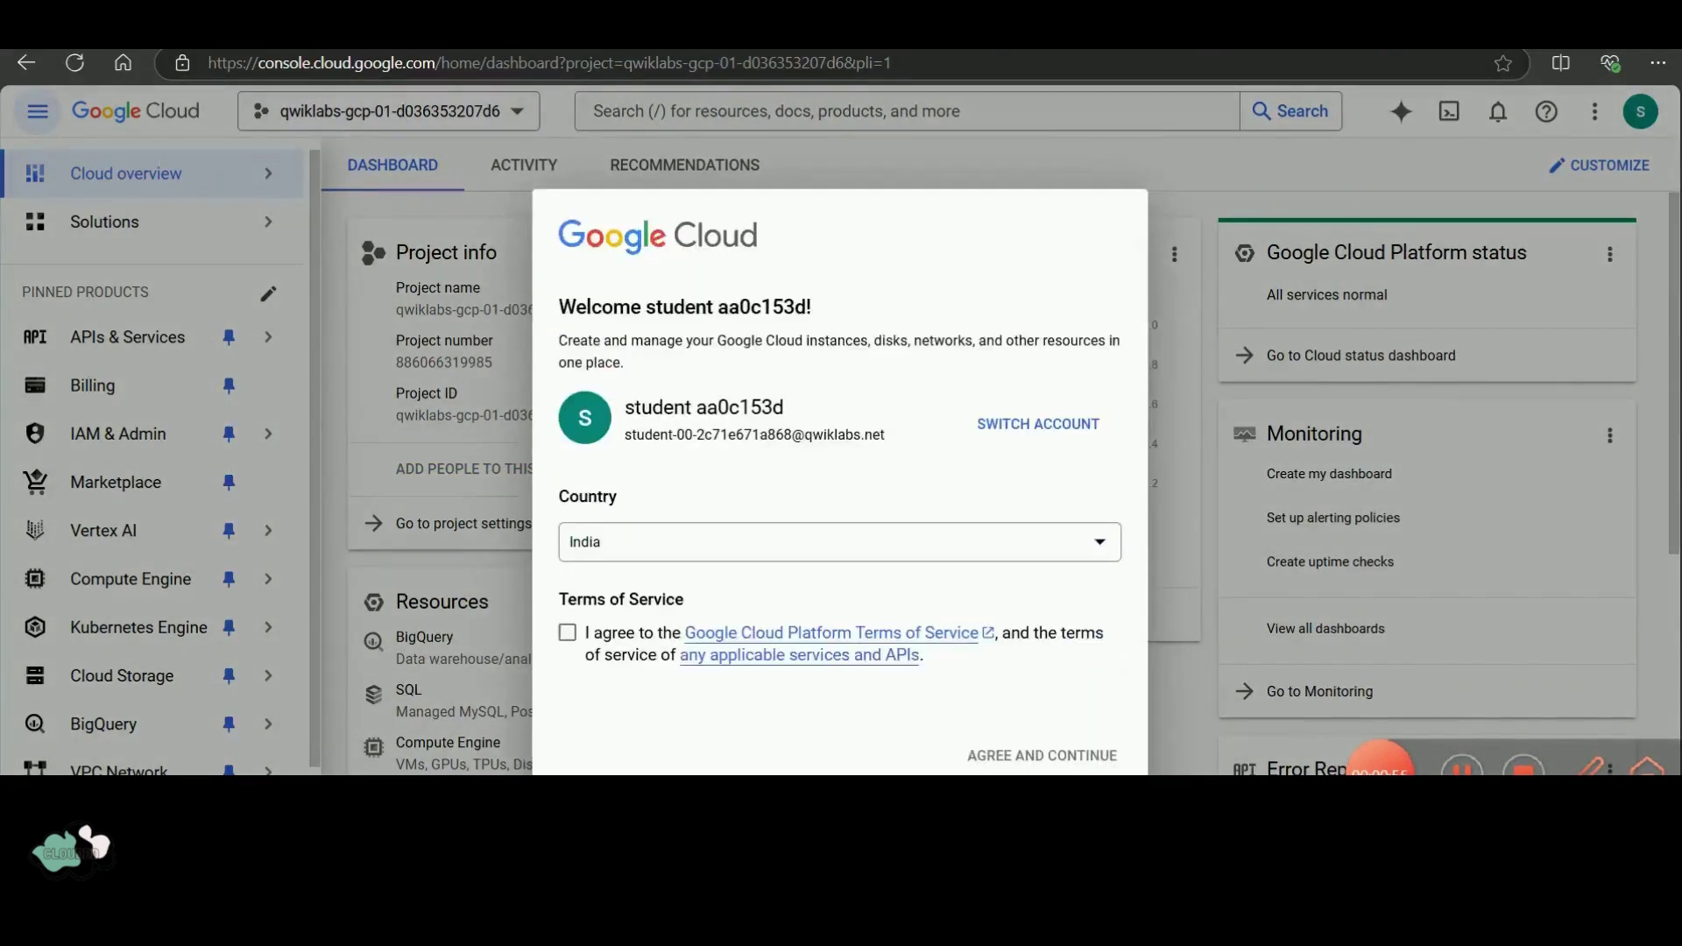
Agree to the Cloud terms of service and continue to the console.
{"action": "left_click", "coordinate": [566, 632]}
{"action": "left_click", "coordinate": [1041, 755]}
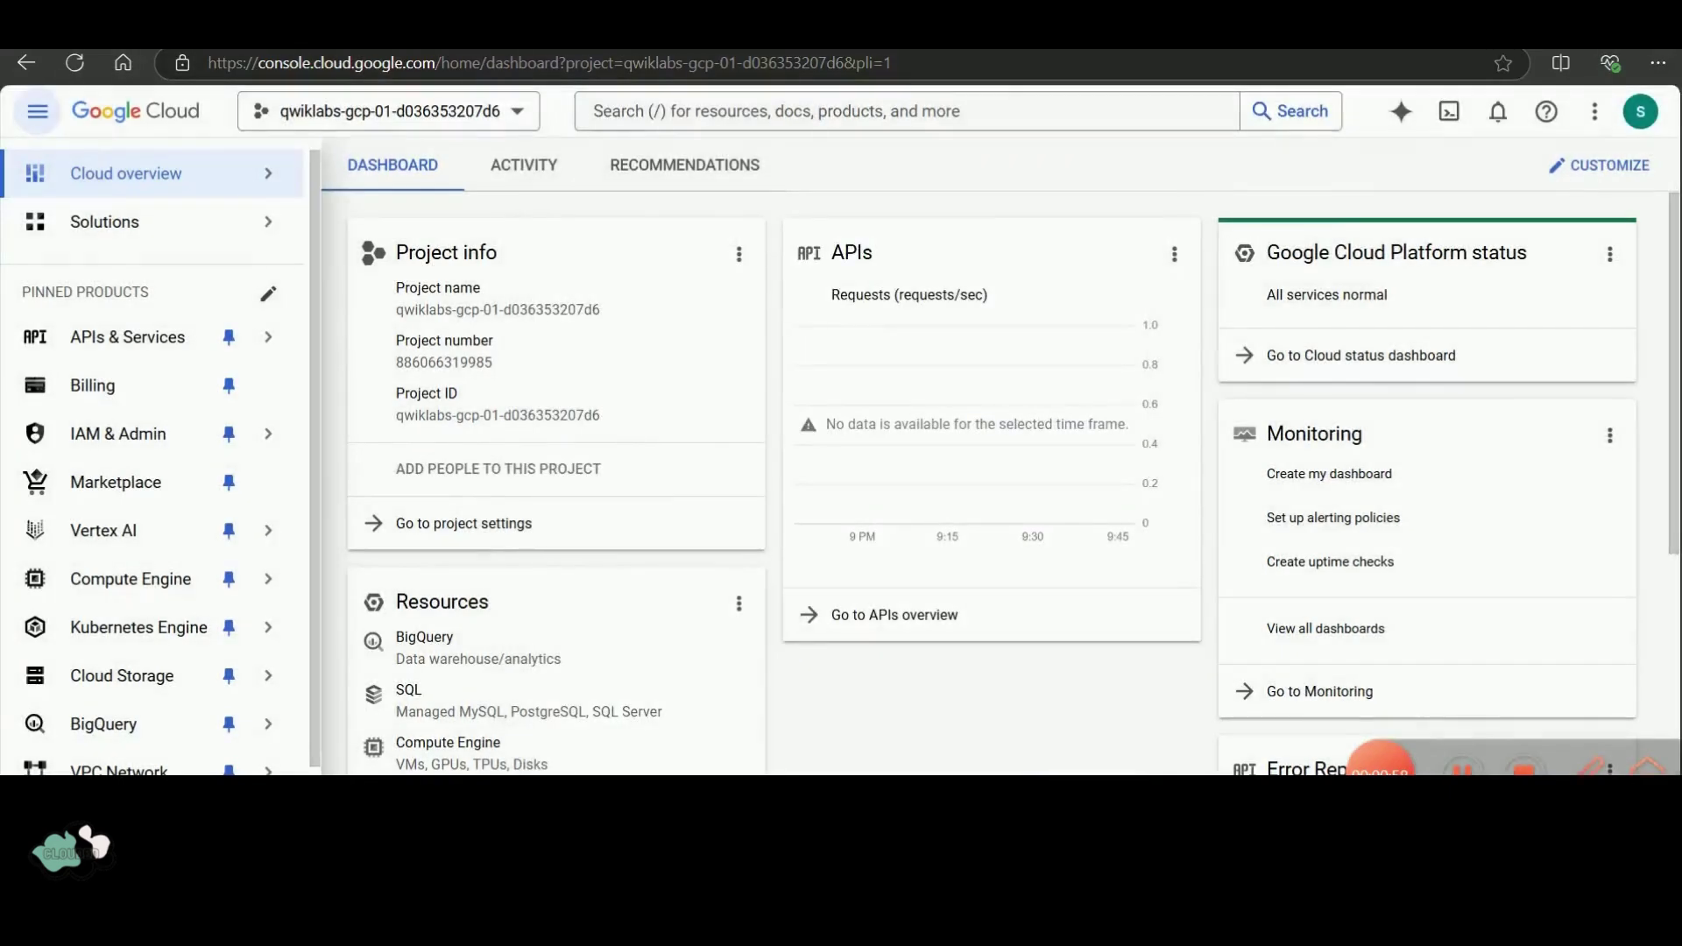
{"action": "left_click", "coordinate": [907, 110]}
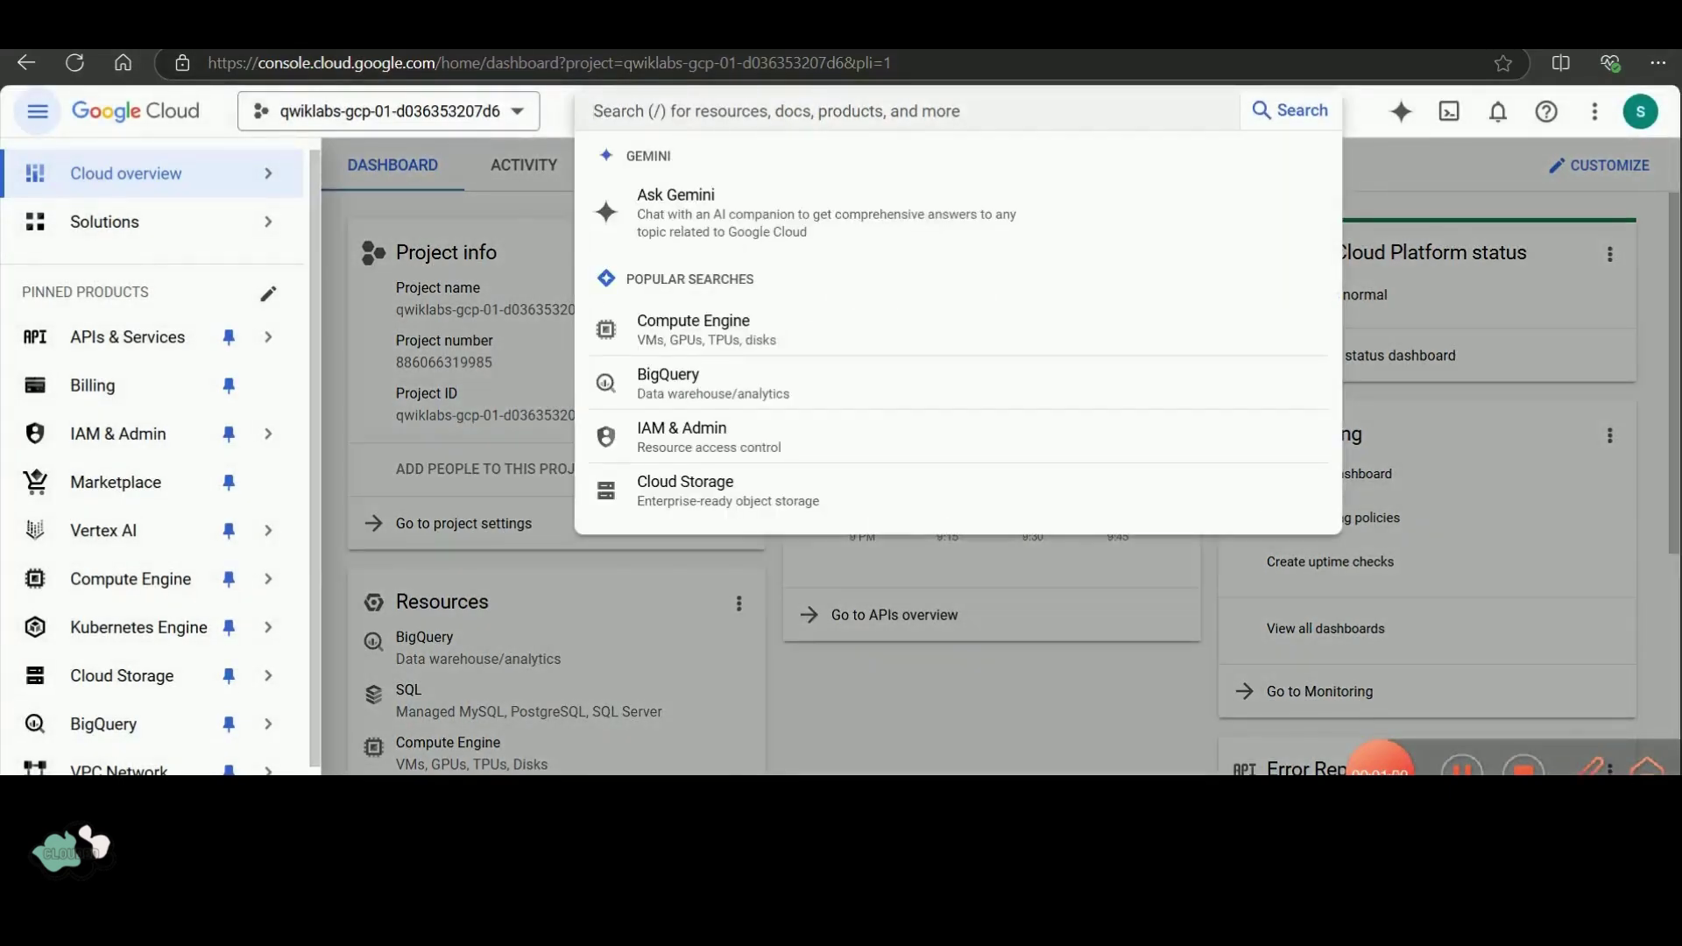
{"action": "type", "text": "dialog"}
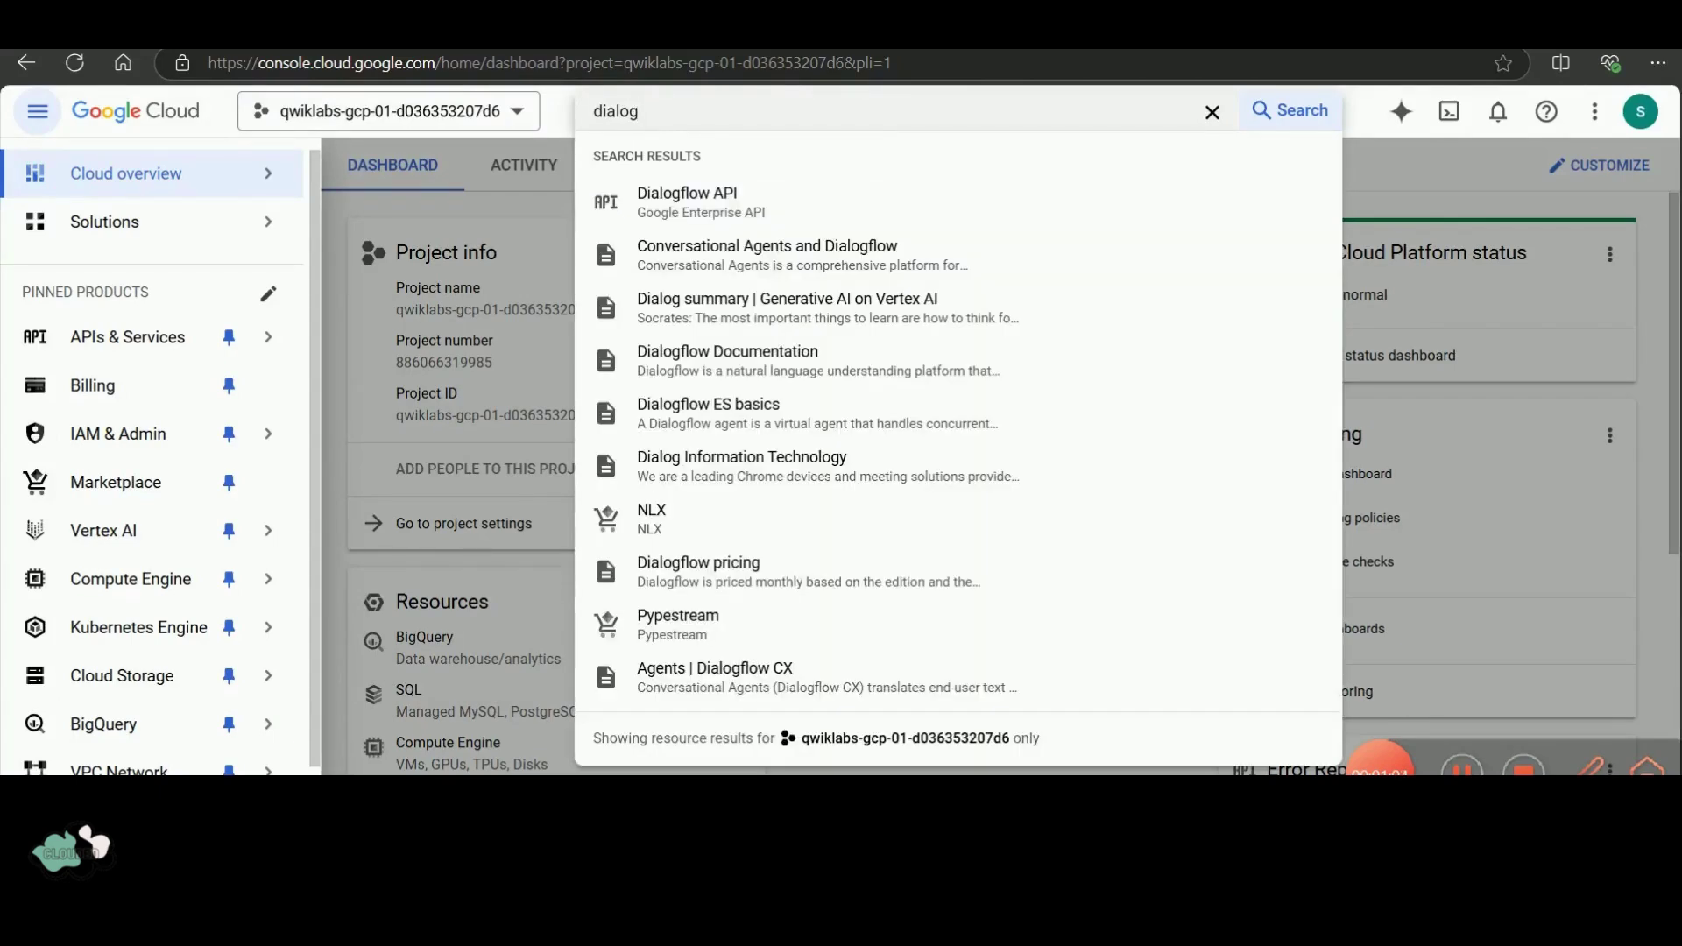
Enable the Dialogflow API for the lab project and return to the lab window.
{"action": "key", "text": "Return"}
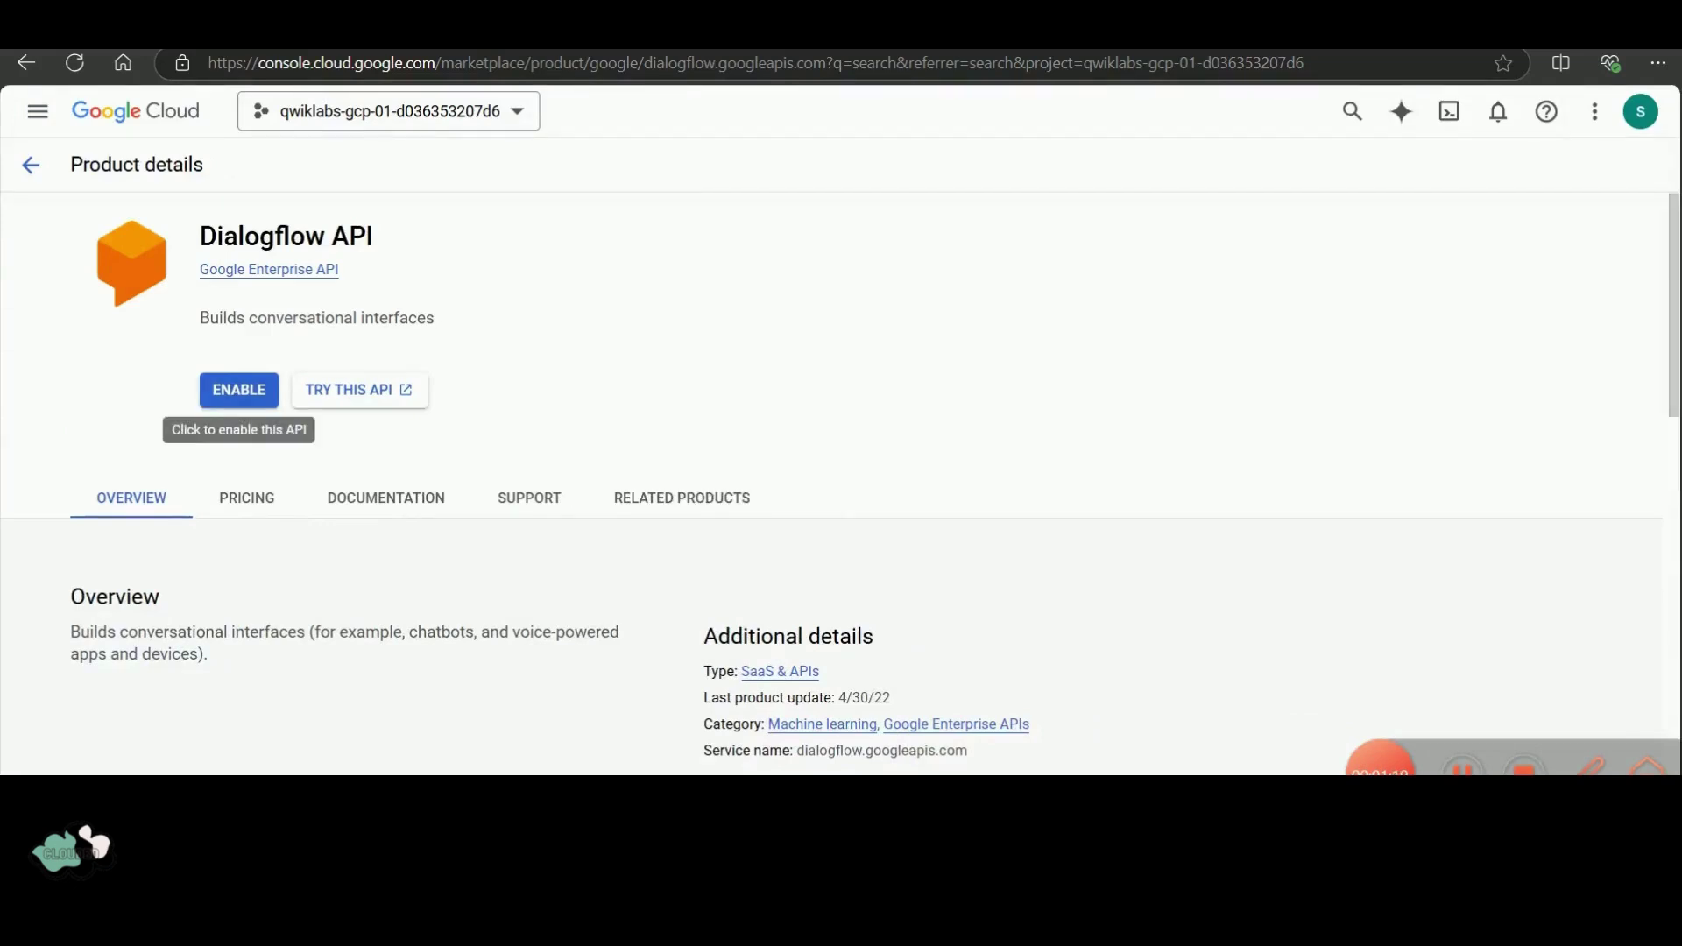
{"action": "left_click", "coordinate": [238, 389]}
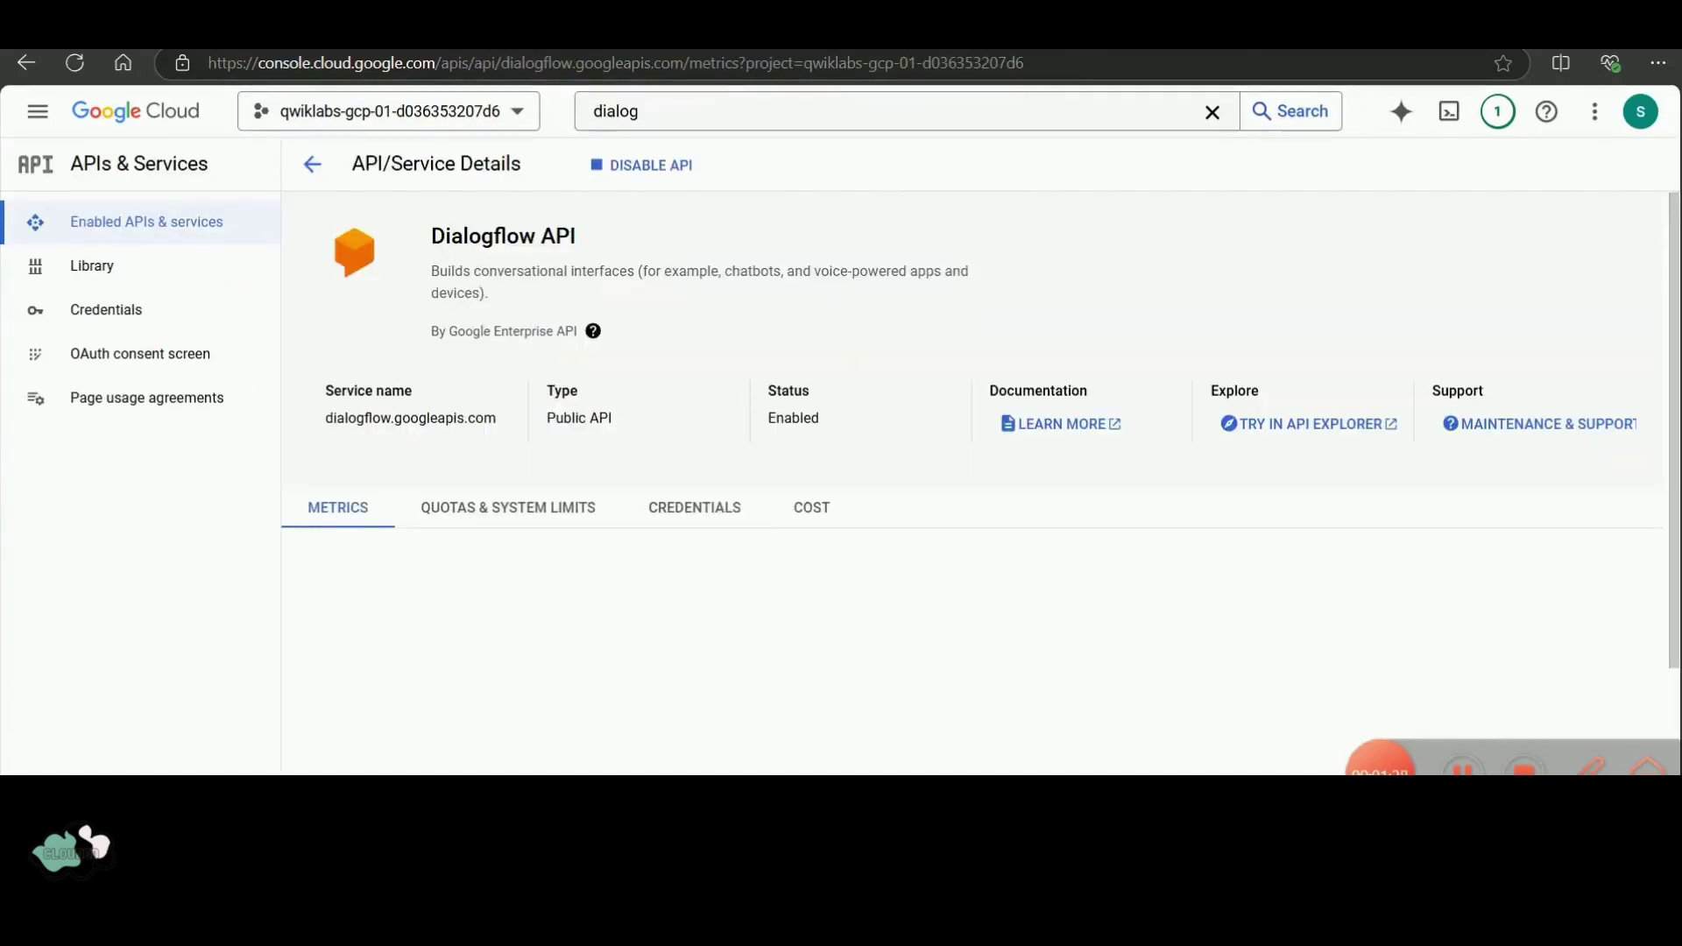
{"action": "key", "text": "alt+Tab"}
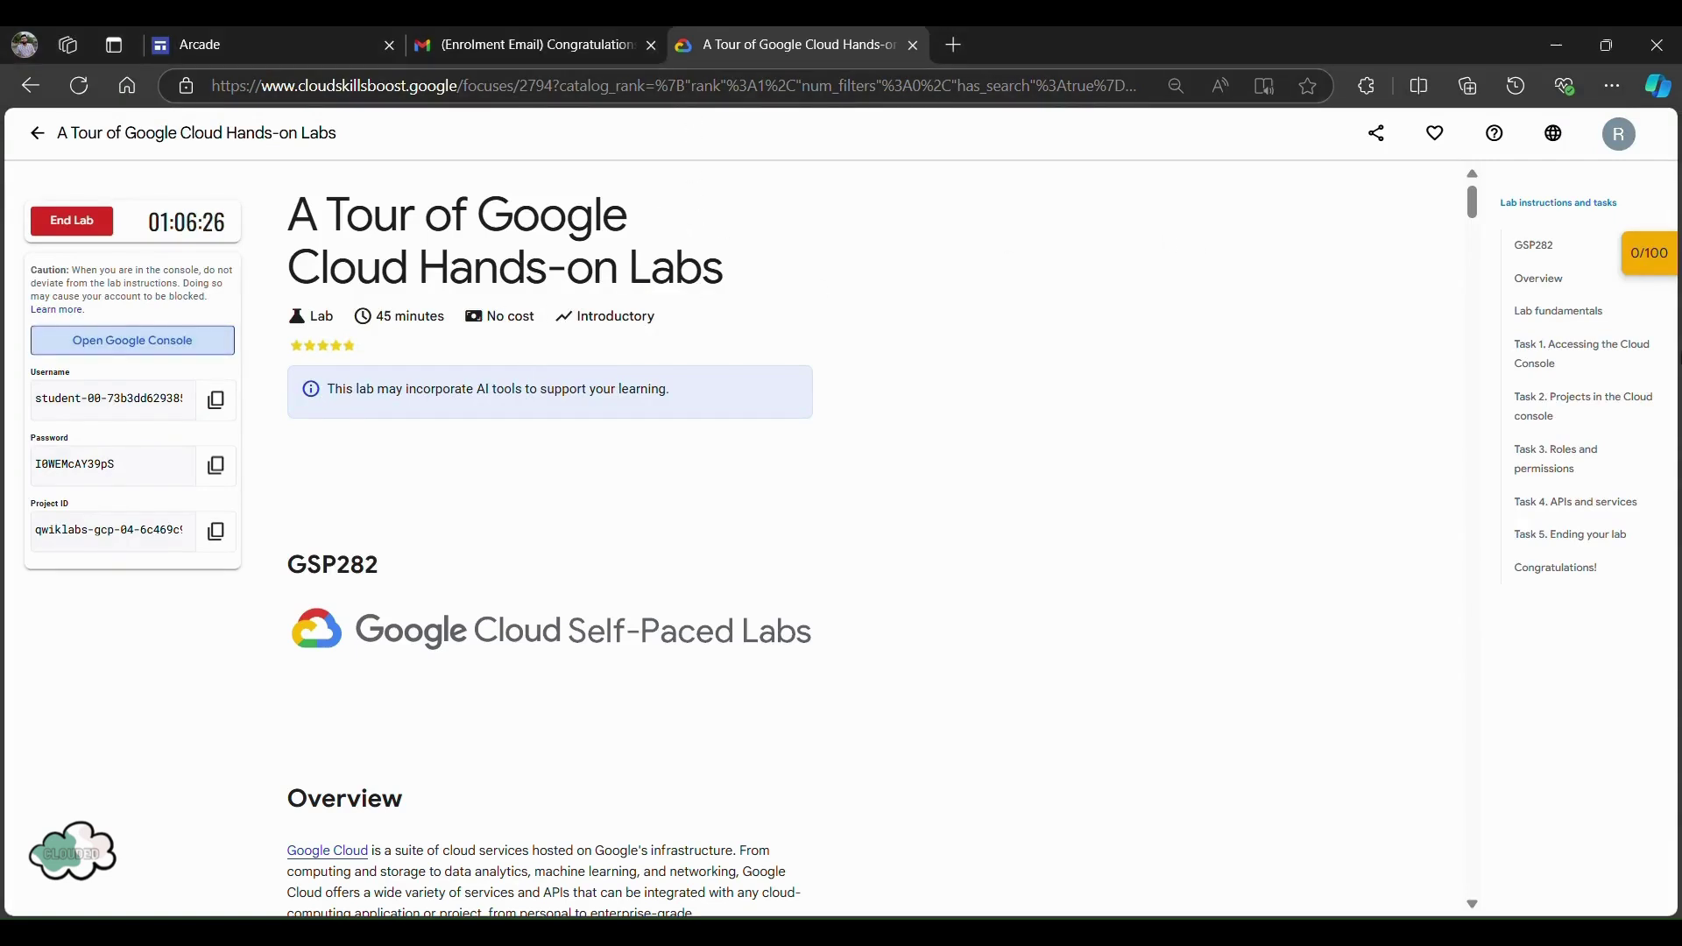
Check progress on the Enable the Dialogflow API checkpoint to score 100/100.
{"action": "left_click", "coordinate": [1645, 257]}
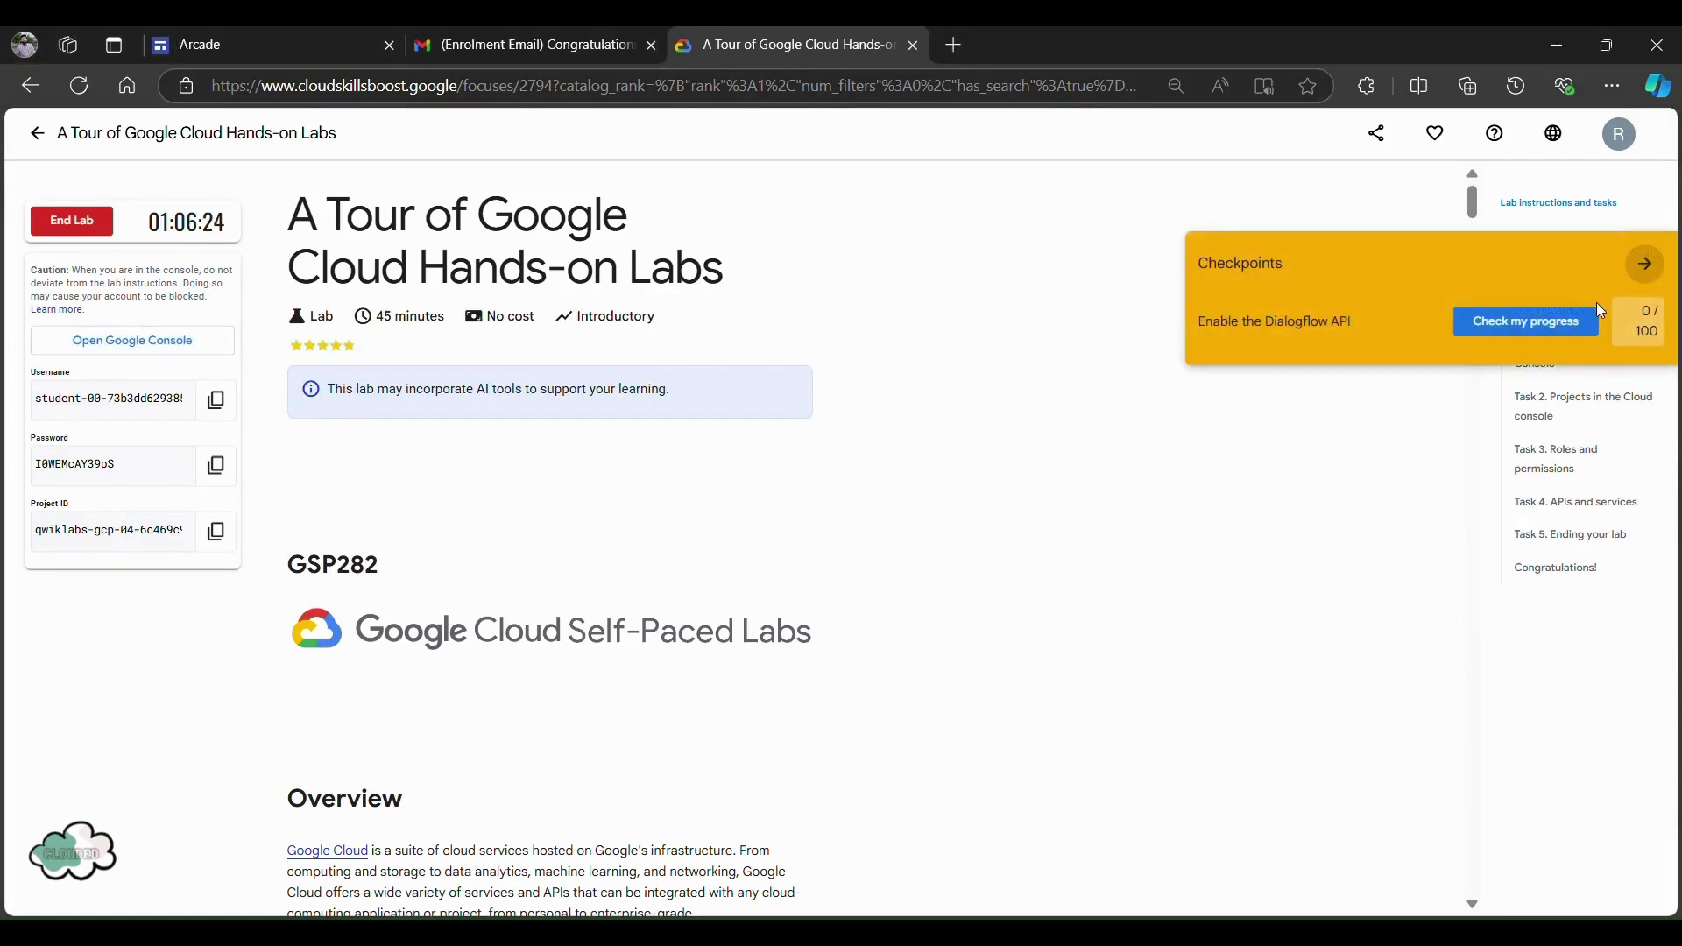
{"action": "left_click", "coordinate": [1557, 320]}
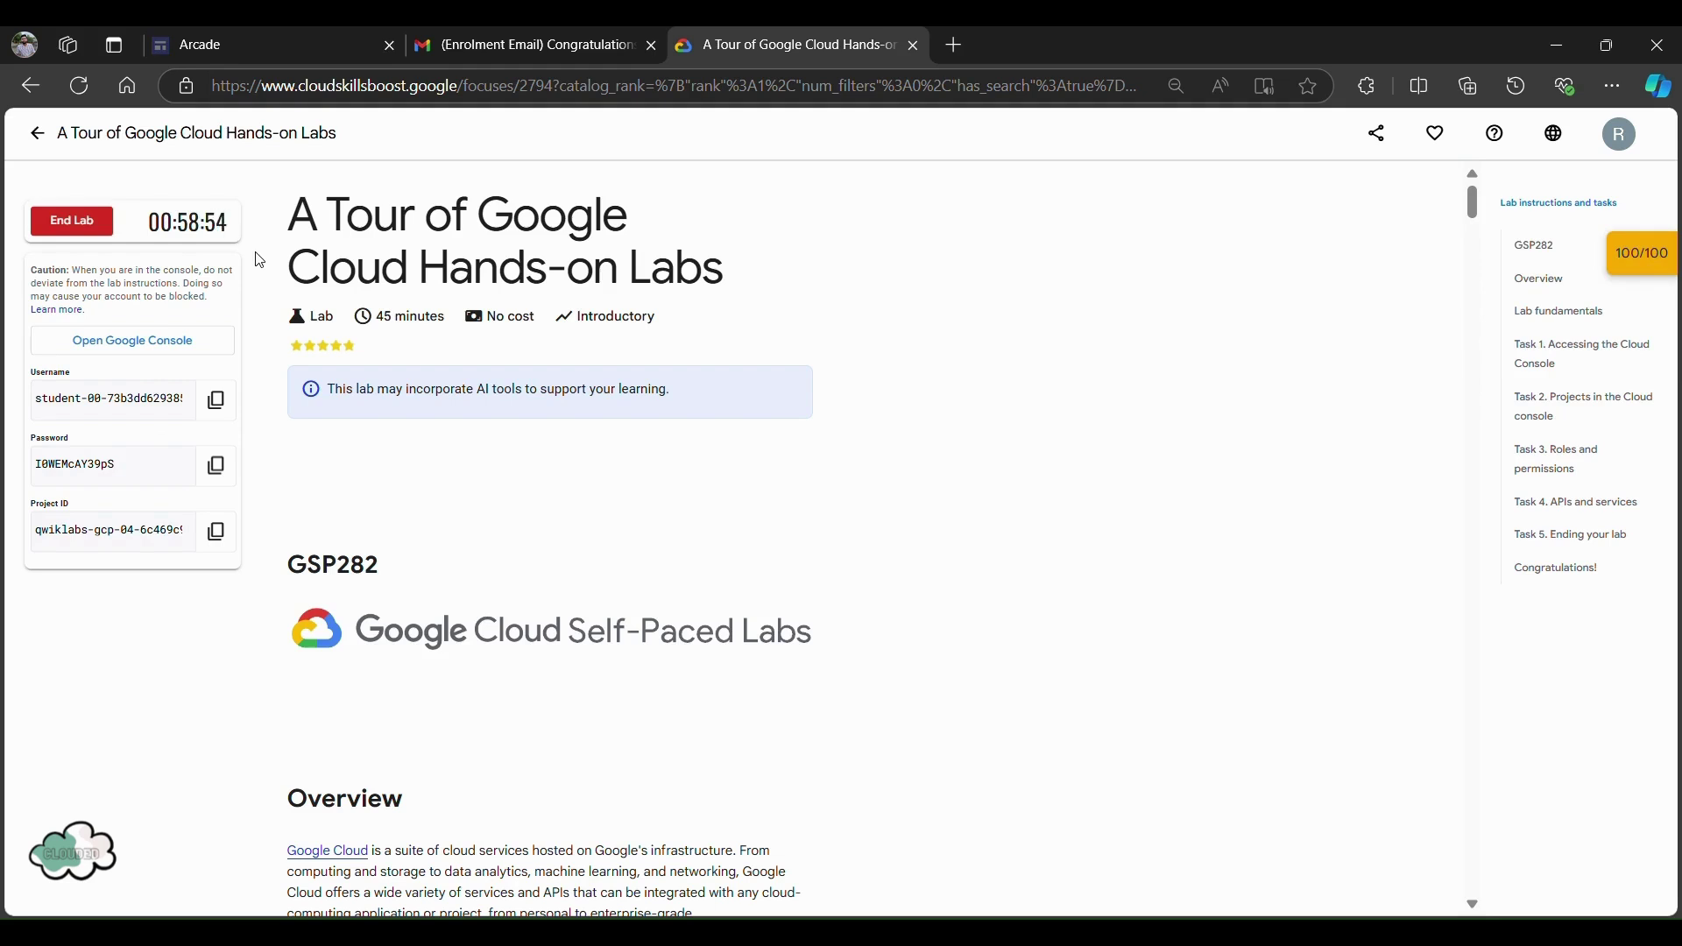
End the lab and dismiss the satisfaction survey.
{"action": "left_click", "coordinate": [71, 219]}
{"action": "left_click", "coordinate": [1003, 566]}
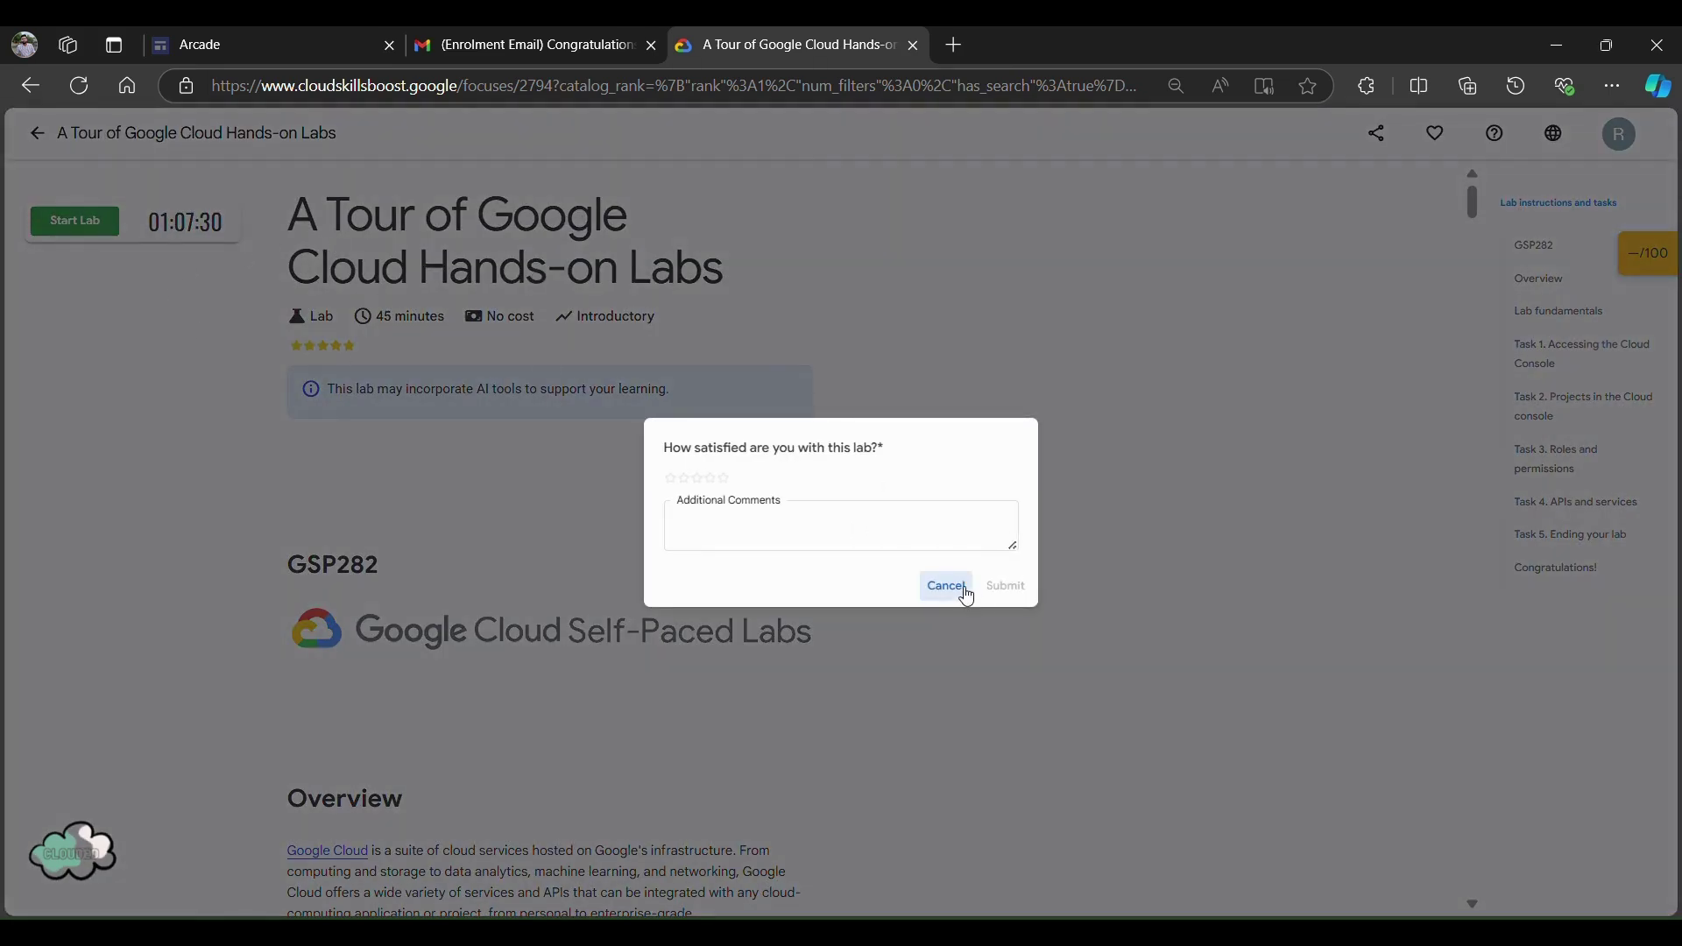
{"action": "left_click", "coordinate": [946, 586]}
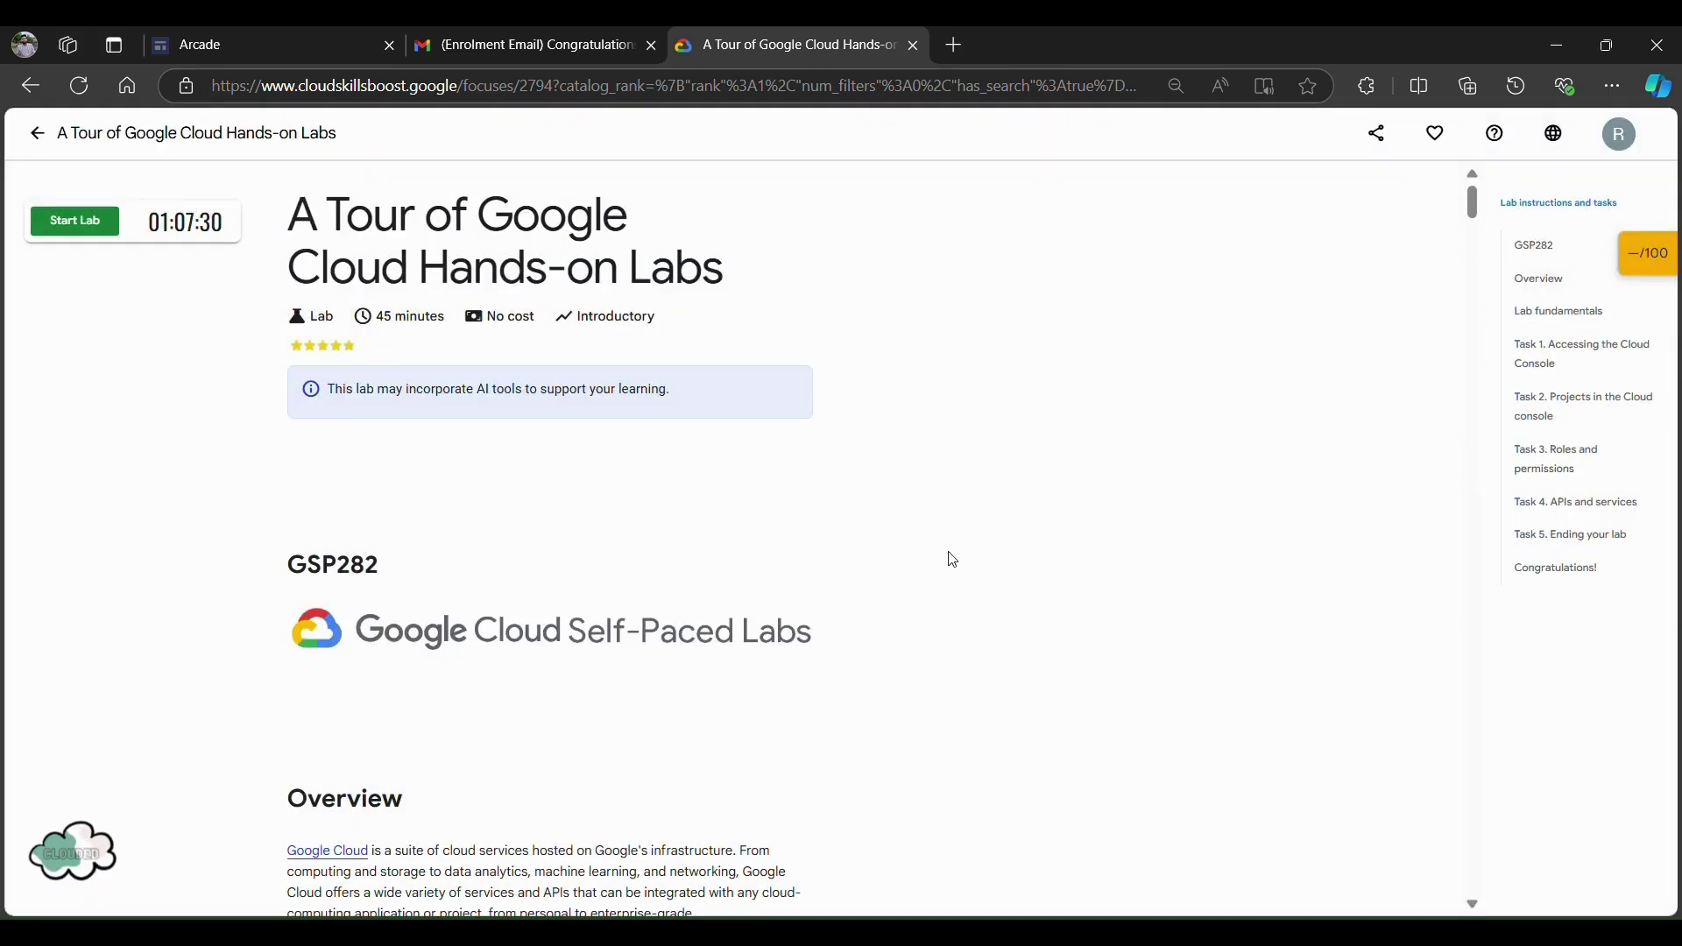
Show the account summary with 9 credits and go to account settings.
{"action": "left_click", "coordinate": [1620, 132]}
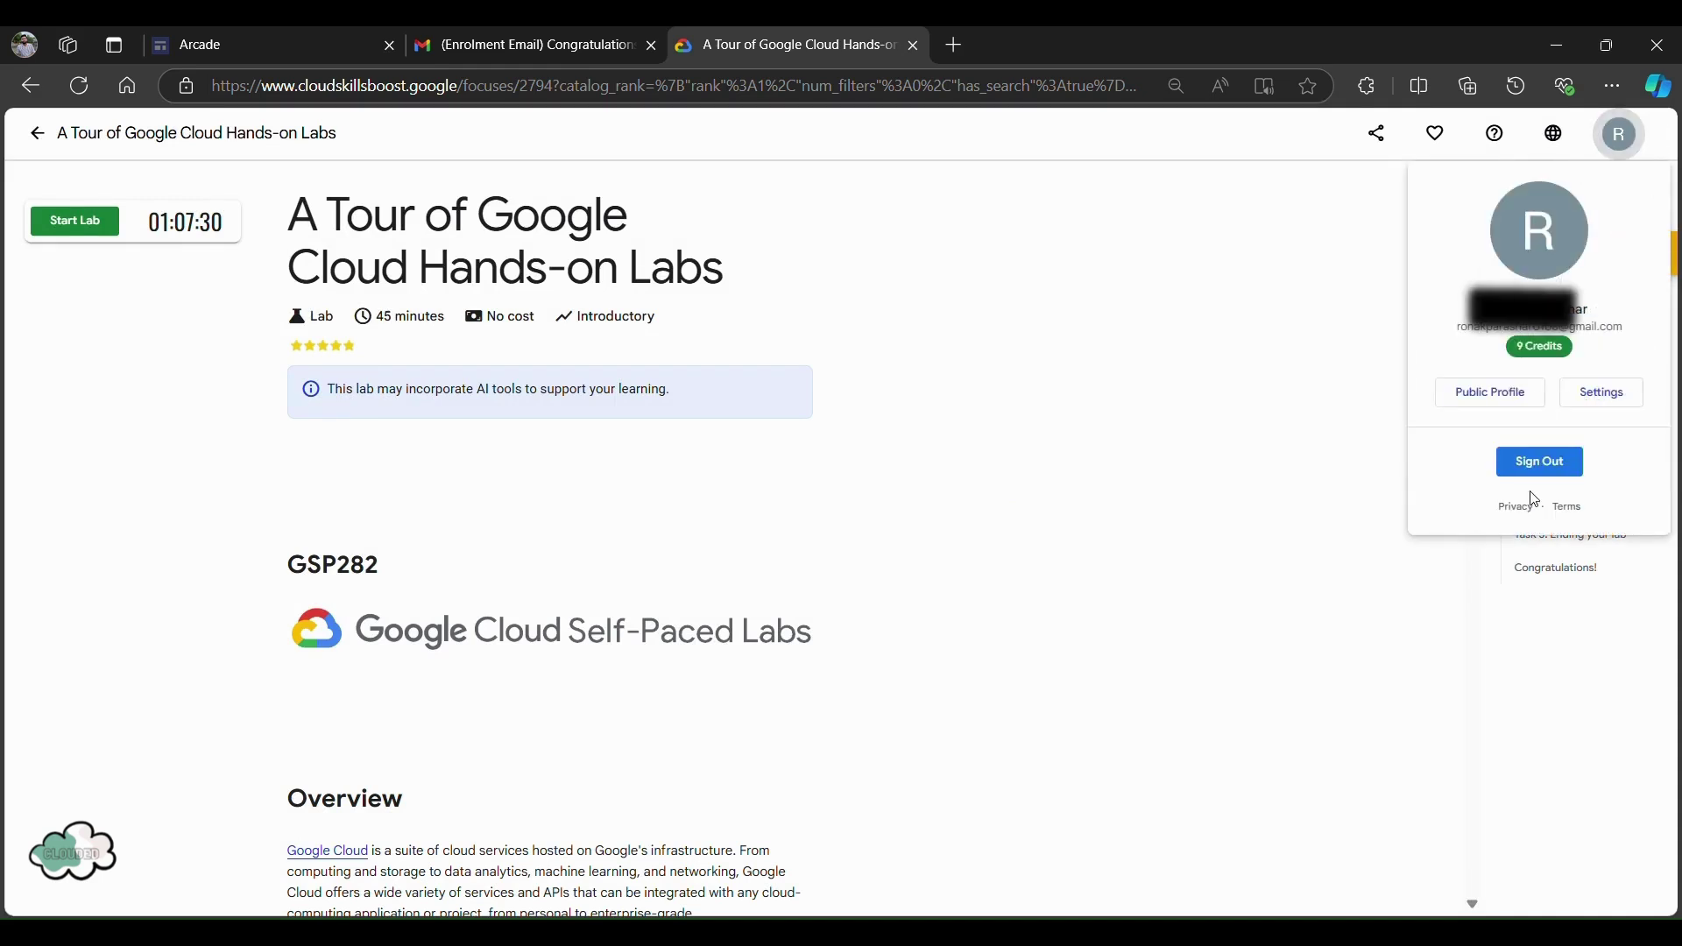
{"action": "left_click", "coordinate": [1601, 392]}
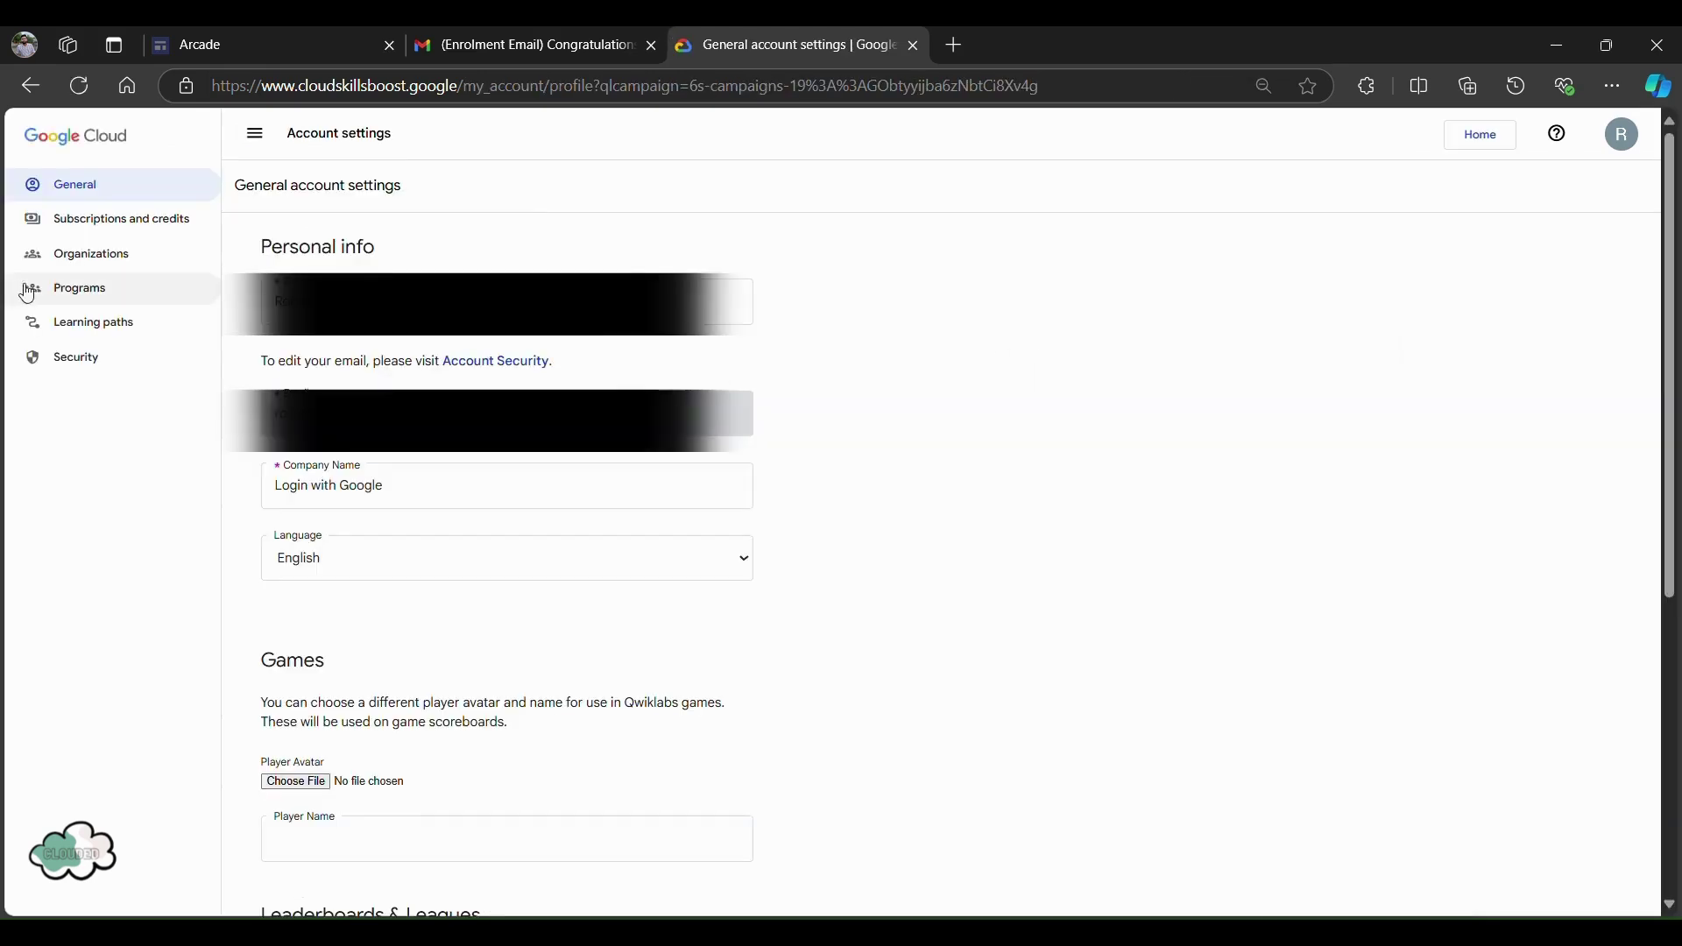
View Subscriptions and credits and select the '6s-campaigns-19: 300 Credits' entry.
{"action": "left_click", "coordinate": [121, 218]}
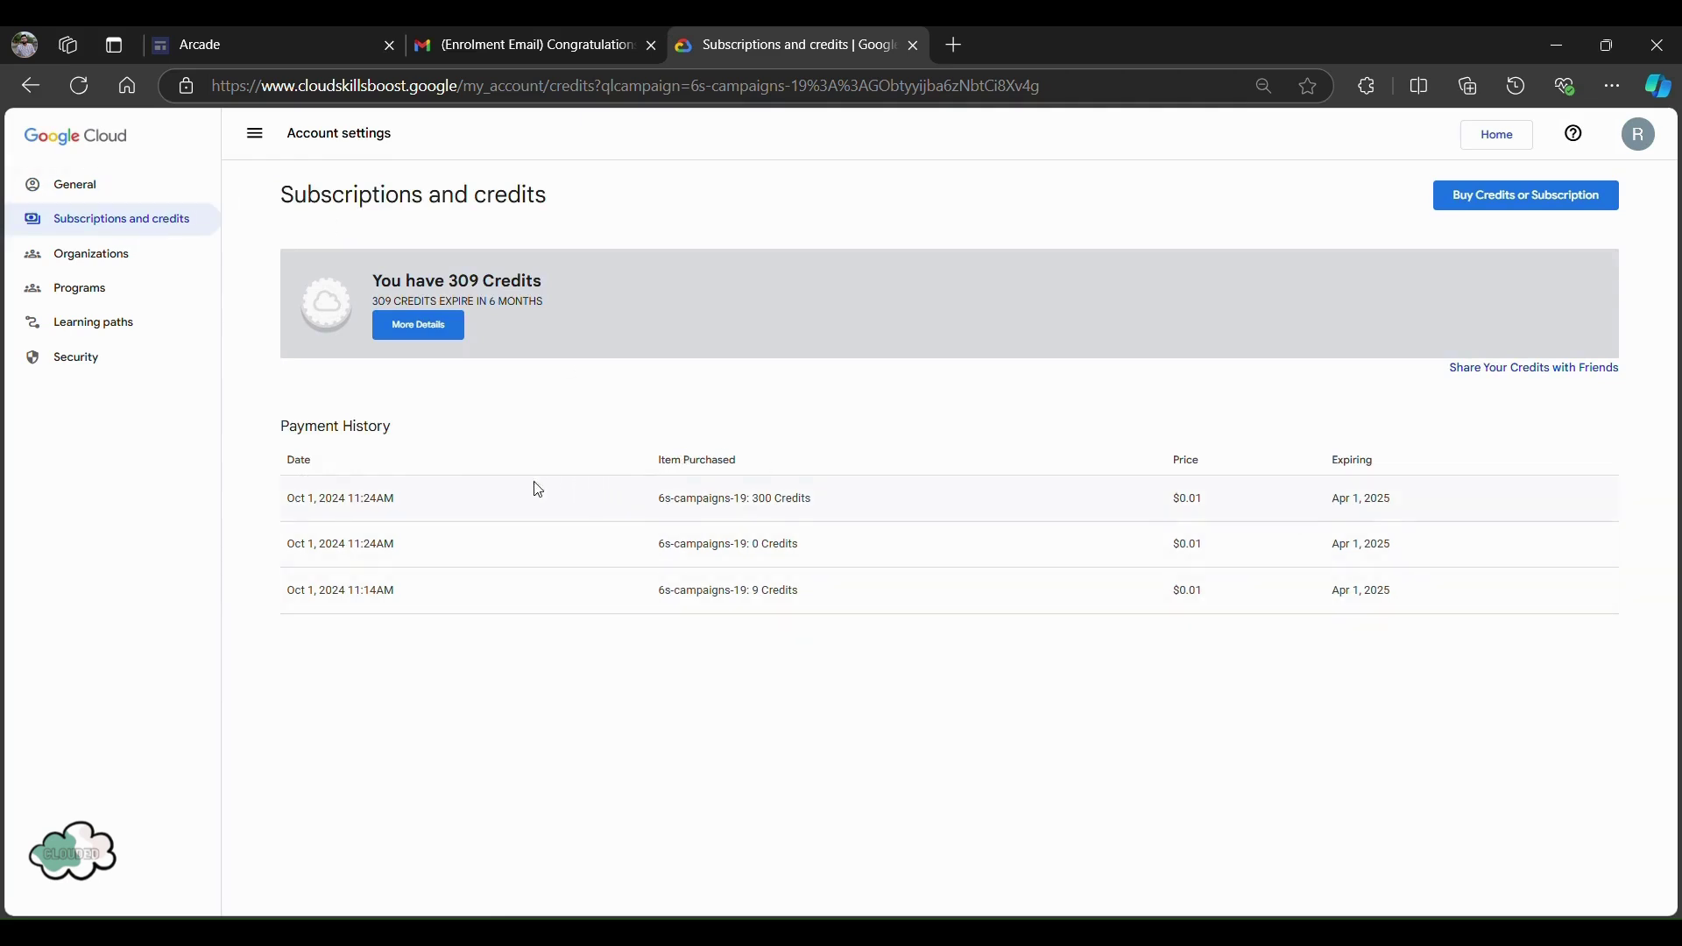
{"action": "left_click_drag", "start_coordinate": [814, 500], "coordinate": [626, 491]}
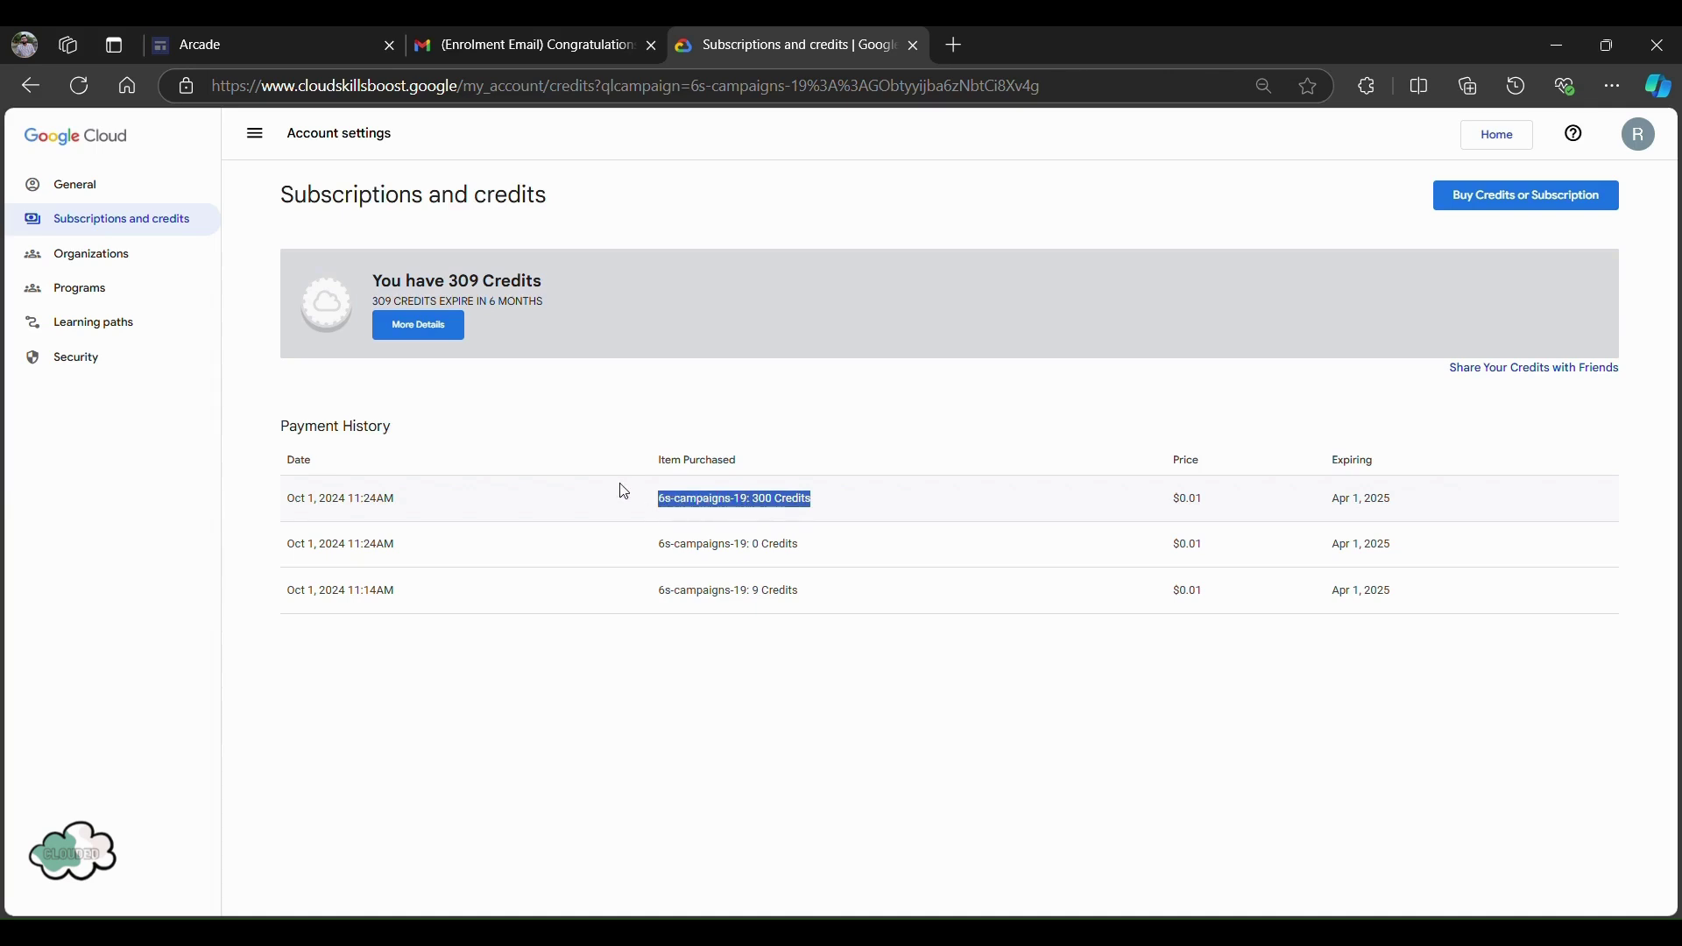